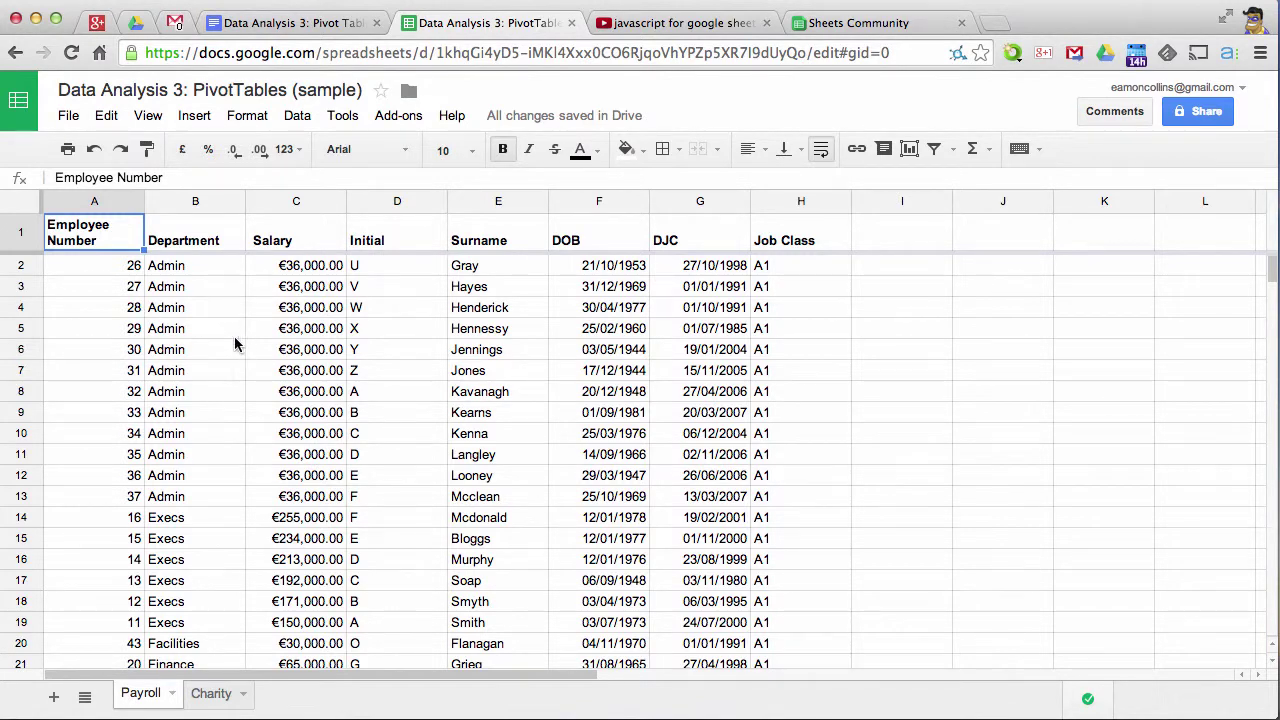
- Look through the employee records on the Payroll sheet, from the Admin rows down to Support and back
{"action": "left_click", "coordinate": [203, 333]}
{"action": "scroll", "coordinate": [211, 337], "scroll_direction": "down", "scroll_amount": 15}
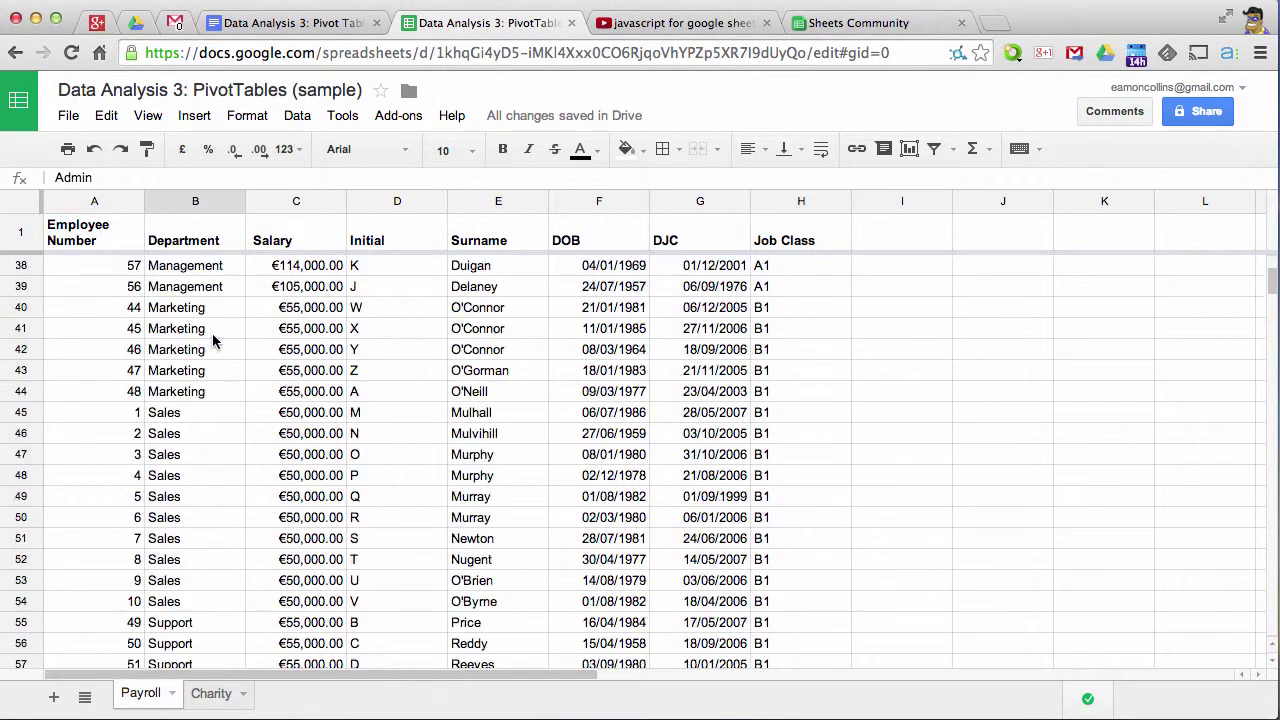
{"action": "scroll", "coordinate": [211, 340], "scroll_direction": "up", "scroll_amount": 8}
{"action": "scroll", "coordinate": [211, 342], "scroll_direction": "up", "scroll_amount": 7}
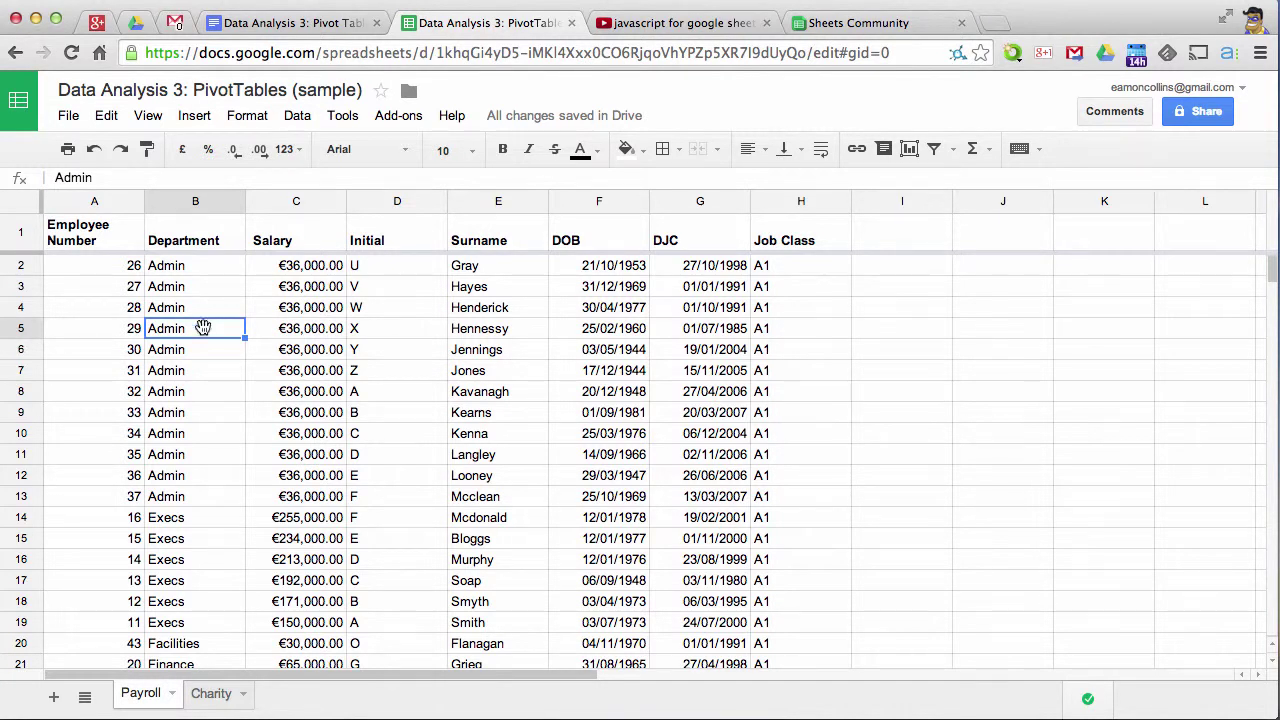
{"action": "left_click", "coordinate": [218, 375]}
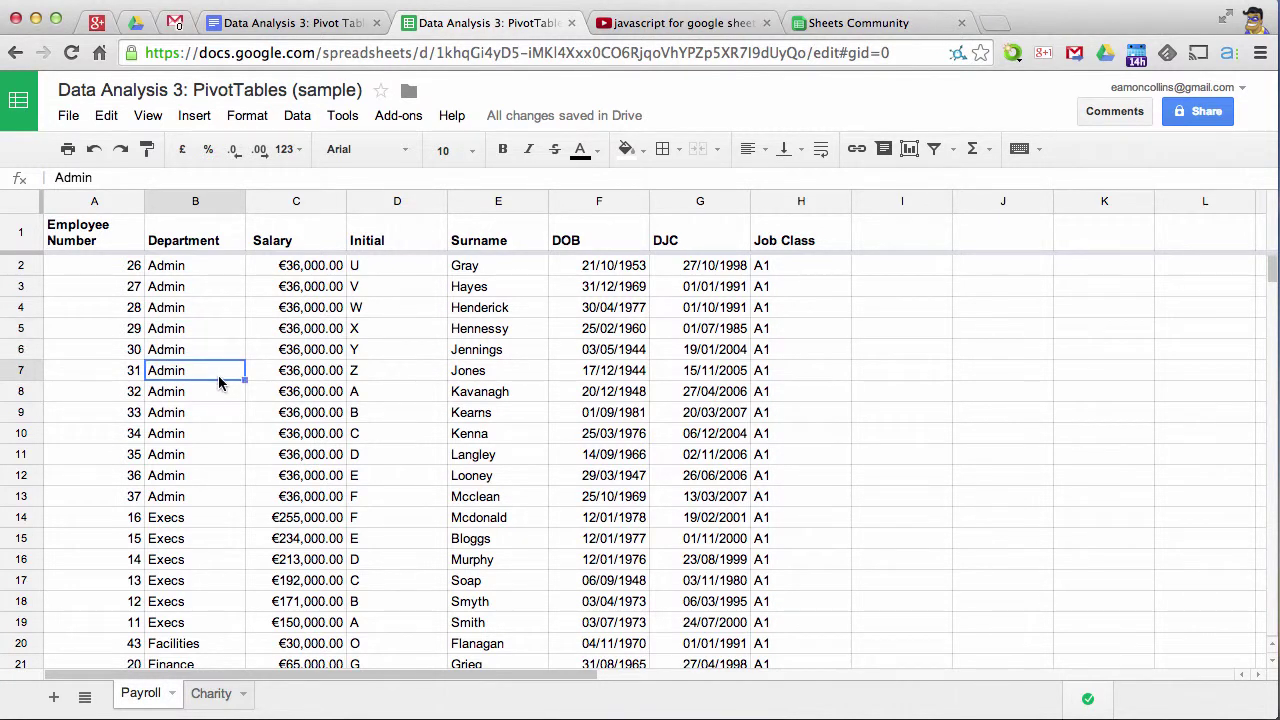
{"action": "left_click", "coordinate": [390, 412]}
- Create a pivot table report from the Payroll data range
{"action": "left_click", "coordinate": [590, 368]}
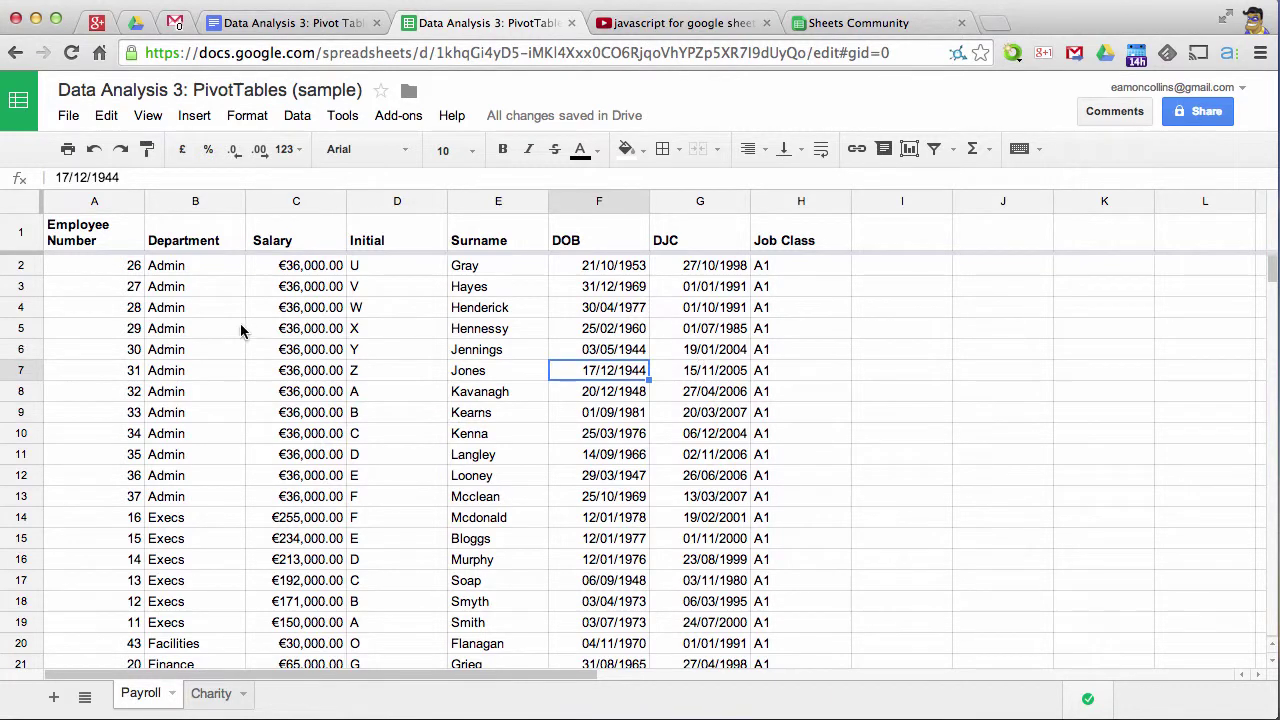
{"action": "left_click", "coordinate": [297, 120]}
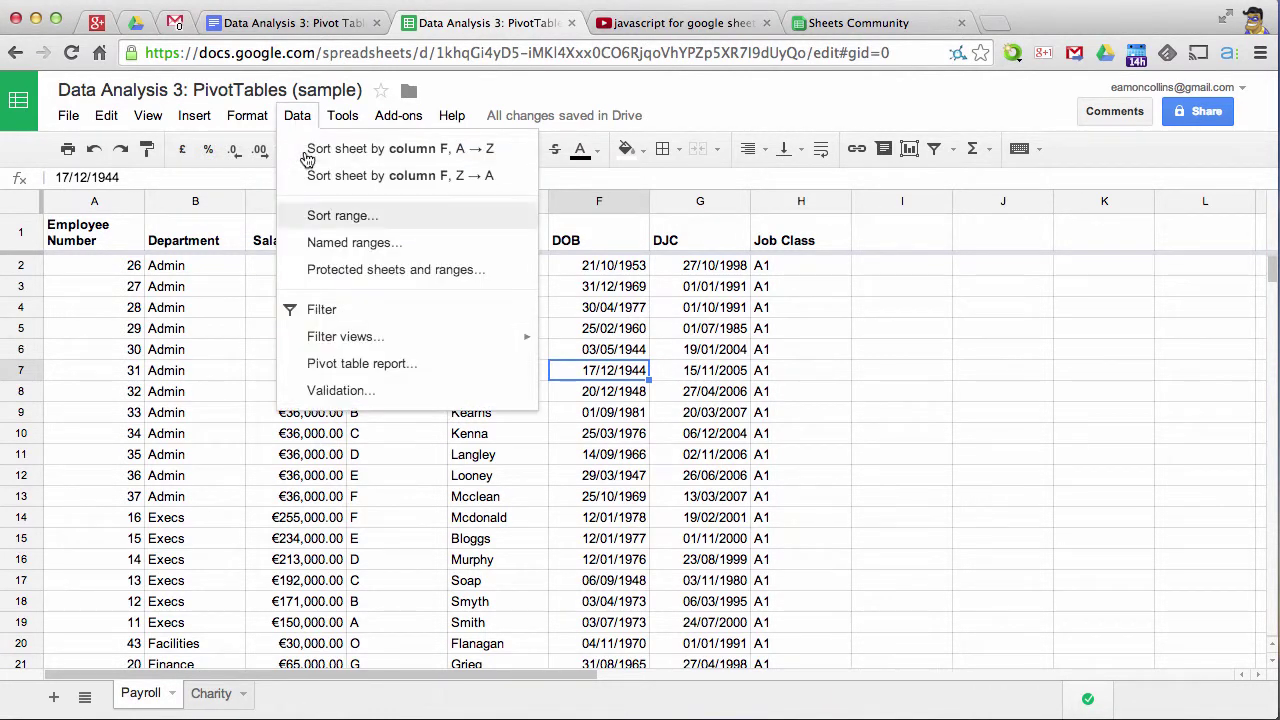
{"action": "left_click", "coordinate": [367, 366]}
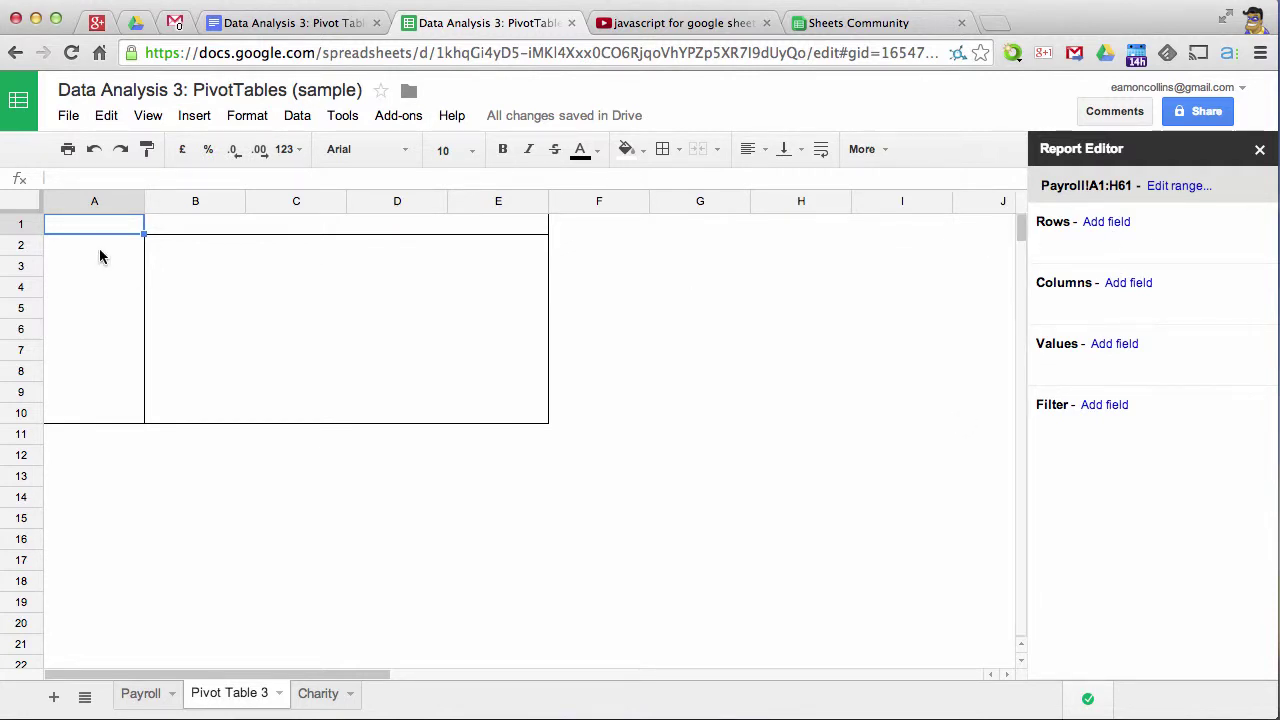
- Compare the available row fields with the Payroll header row and group the pivot table's rows by Department
{"action": "left_click", "coordinate": [1104, 224]}
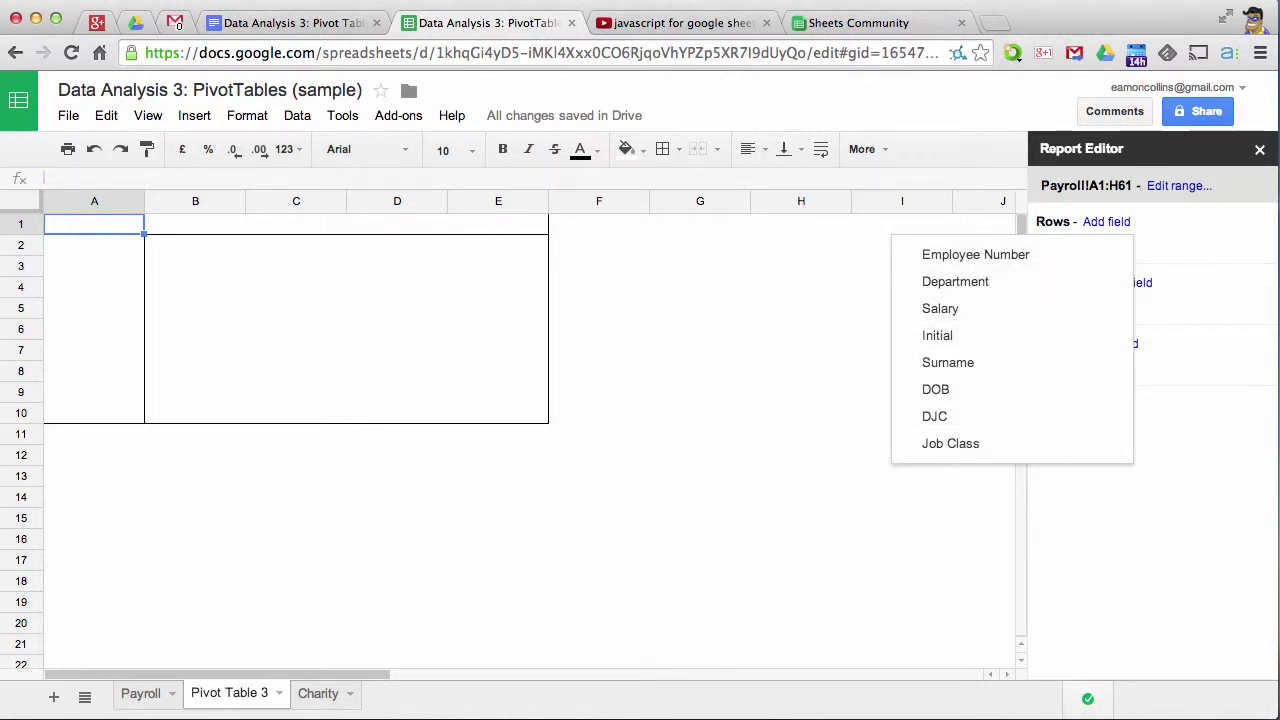
{"action": "left_click", "coordinate": [136, 696]}
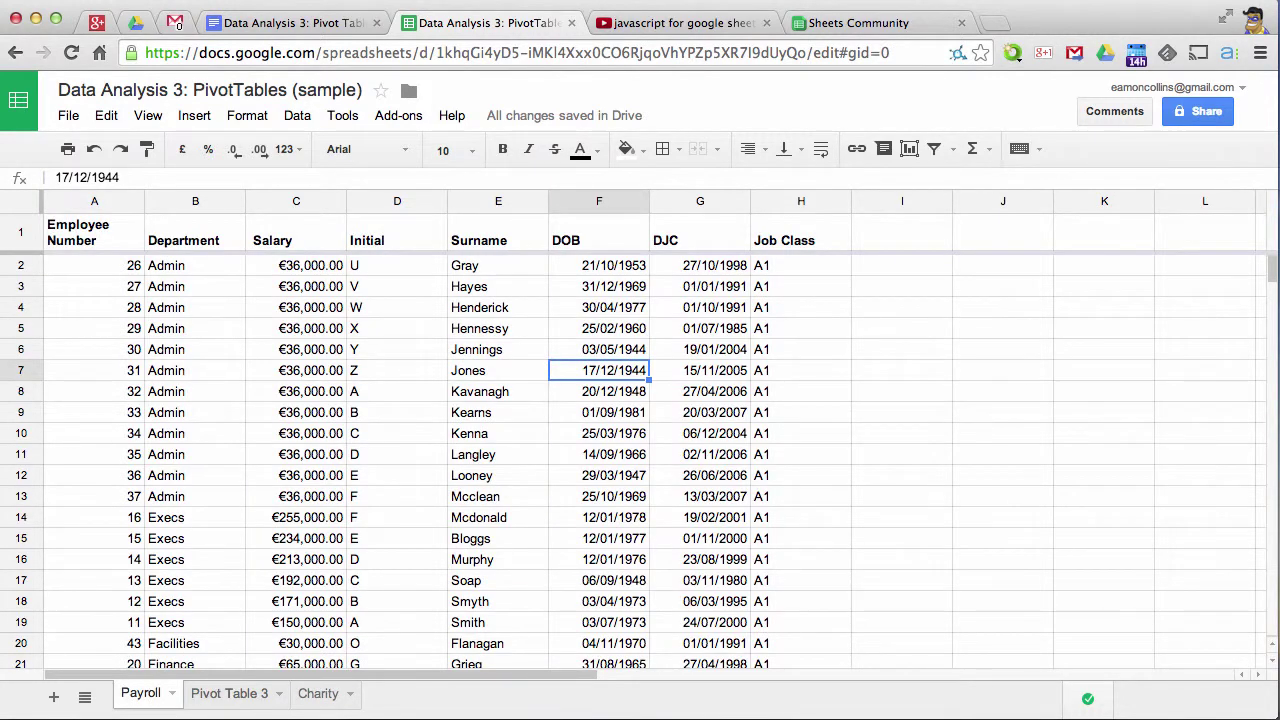
{"action": "left_click_drag", "start_coordinate": [96, 250], "coordinate": [800, 247]}
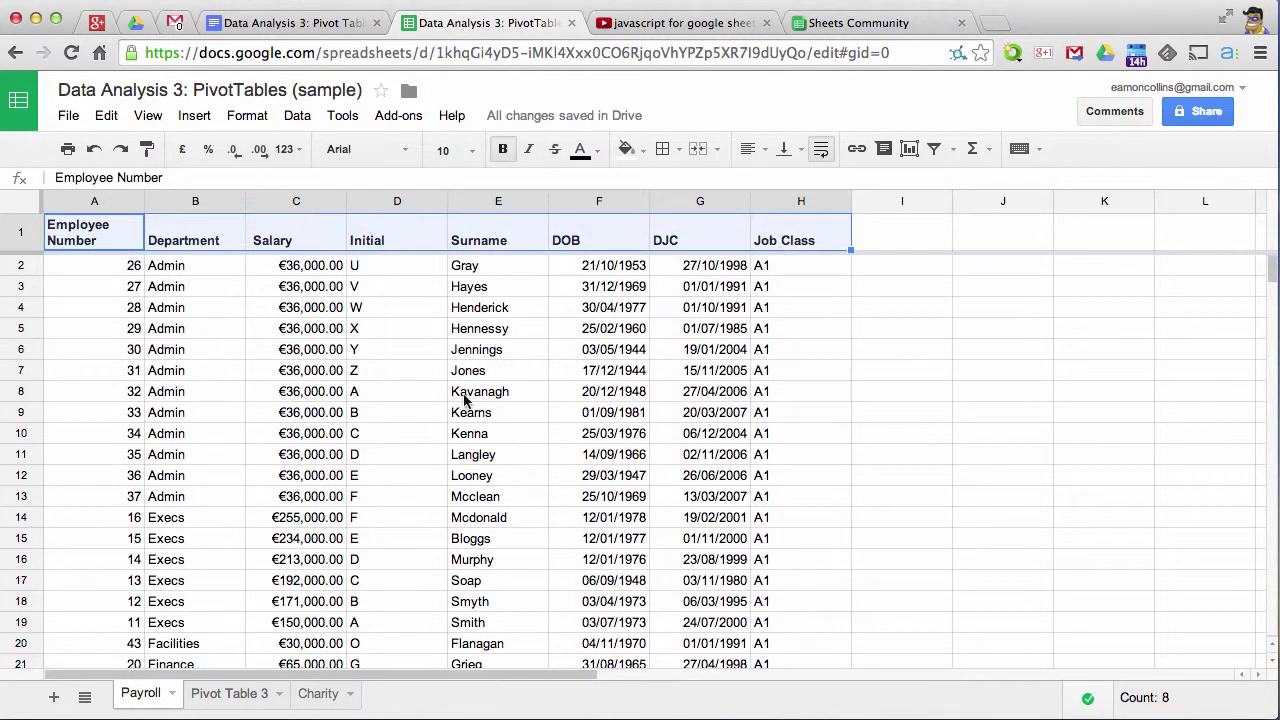
{"action": "left_click", "coordinate": [247, 697]}
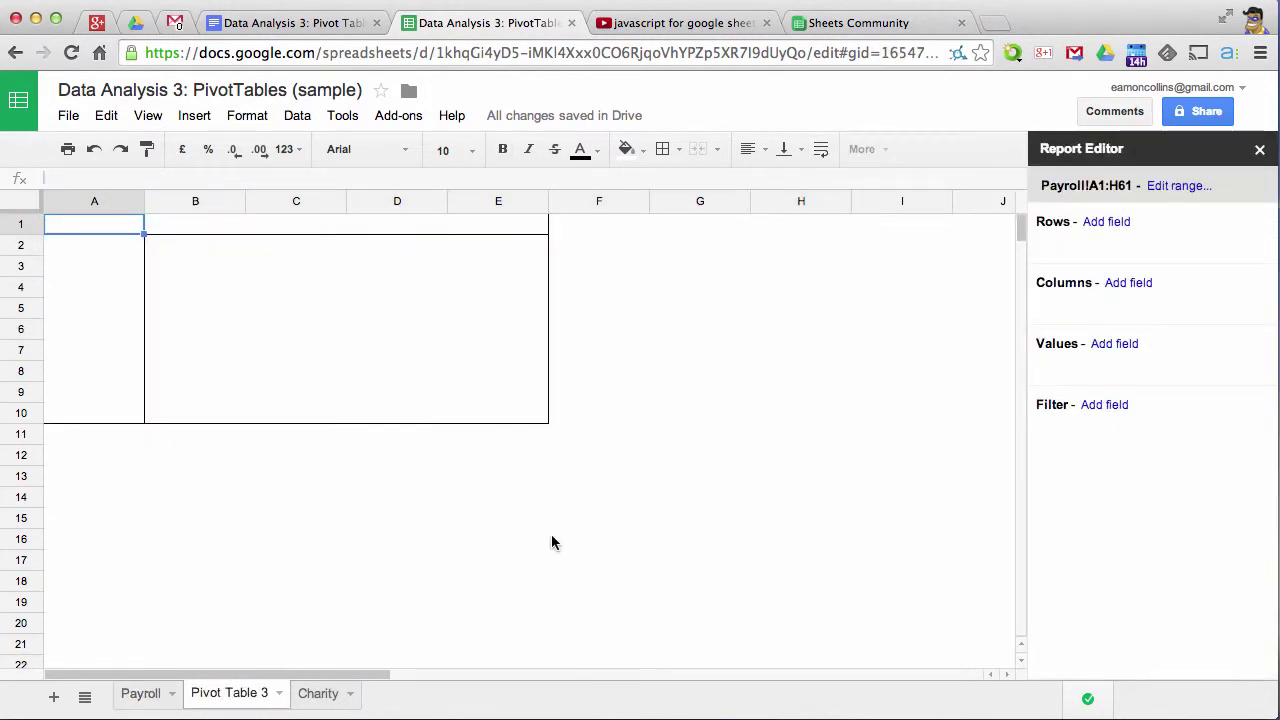
{"action": "left_click", "coordinate": [1120, 222]}
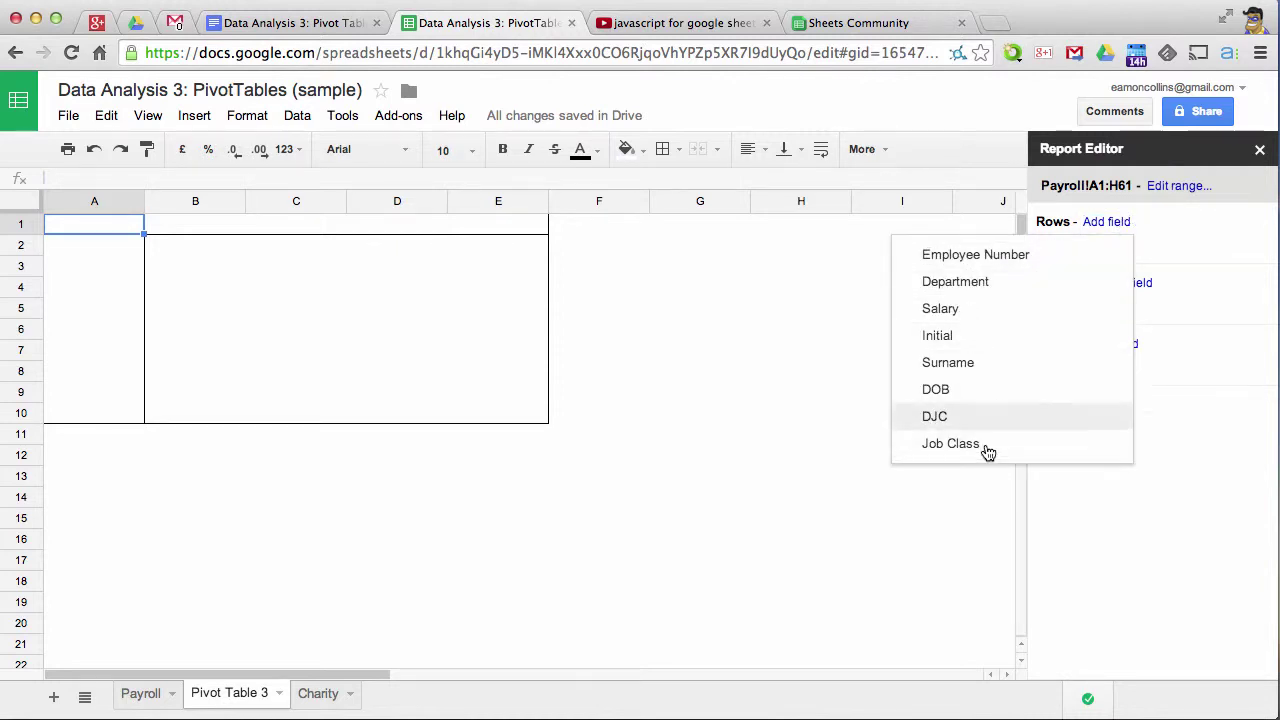
{"action": "left_click", "coordinate": [964, 288]}
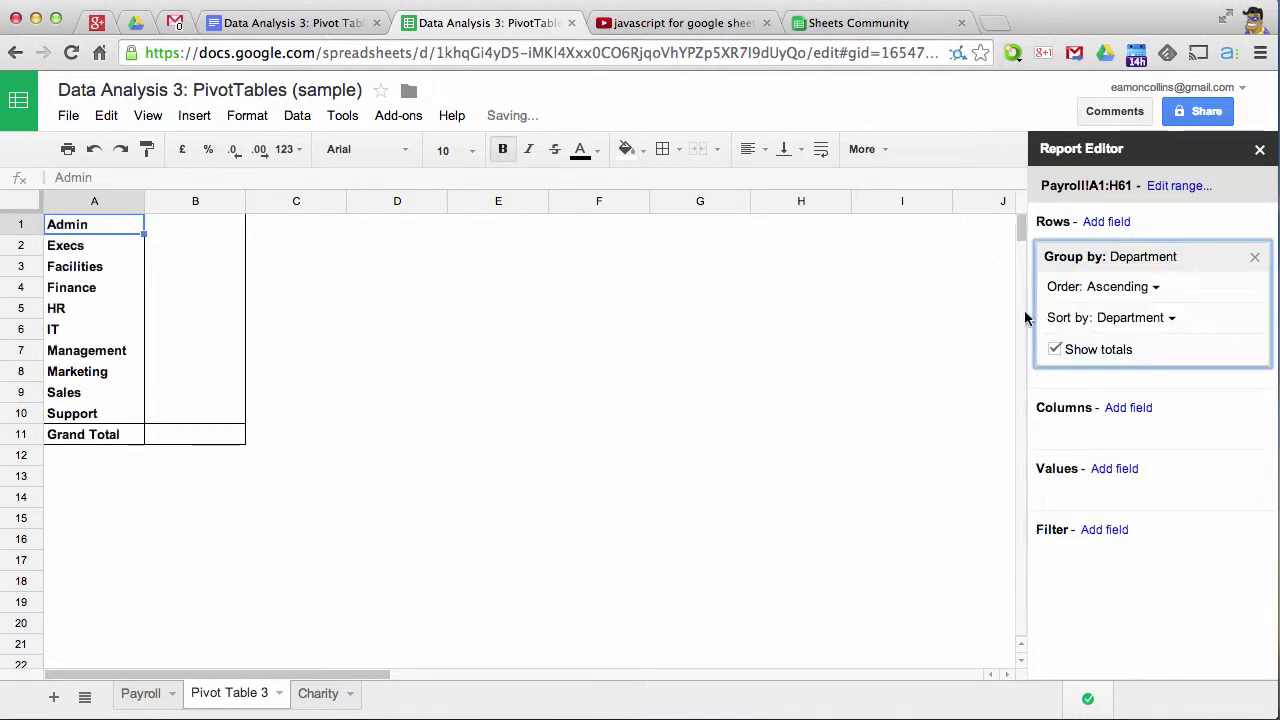
- Go through the department names in the pivot table's first column, from Execs to Support
{"action": "left_click", "coordinate": [68, 250]}
{"action": "left_click", "coordinate": [79, 268]}
{"action": "left_click", "coordinate": [84, 290]}
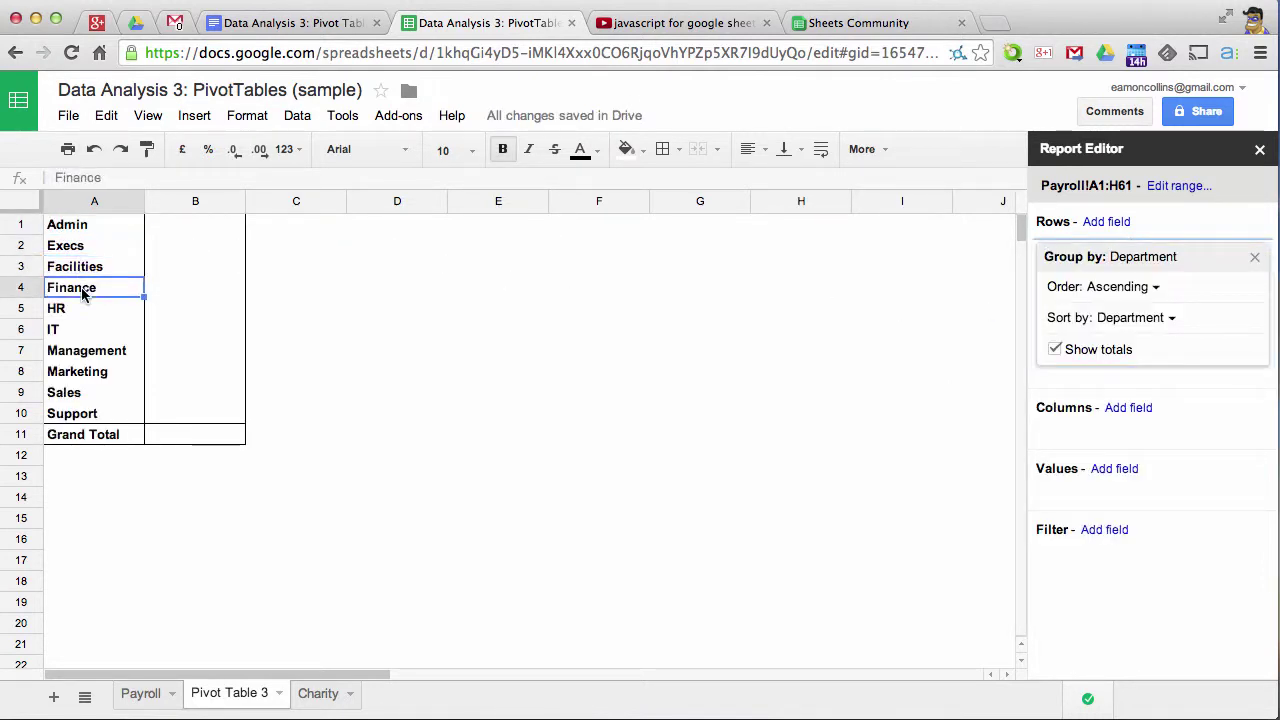
{"action": "left_click", "coordinate": [76, 310]}
{"action": "left_click", "coordinate": [73, 333]}
{"action": "left_click", "coordinate": [82, 352]}
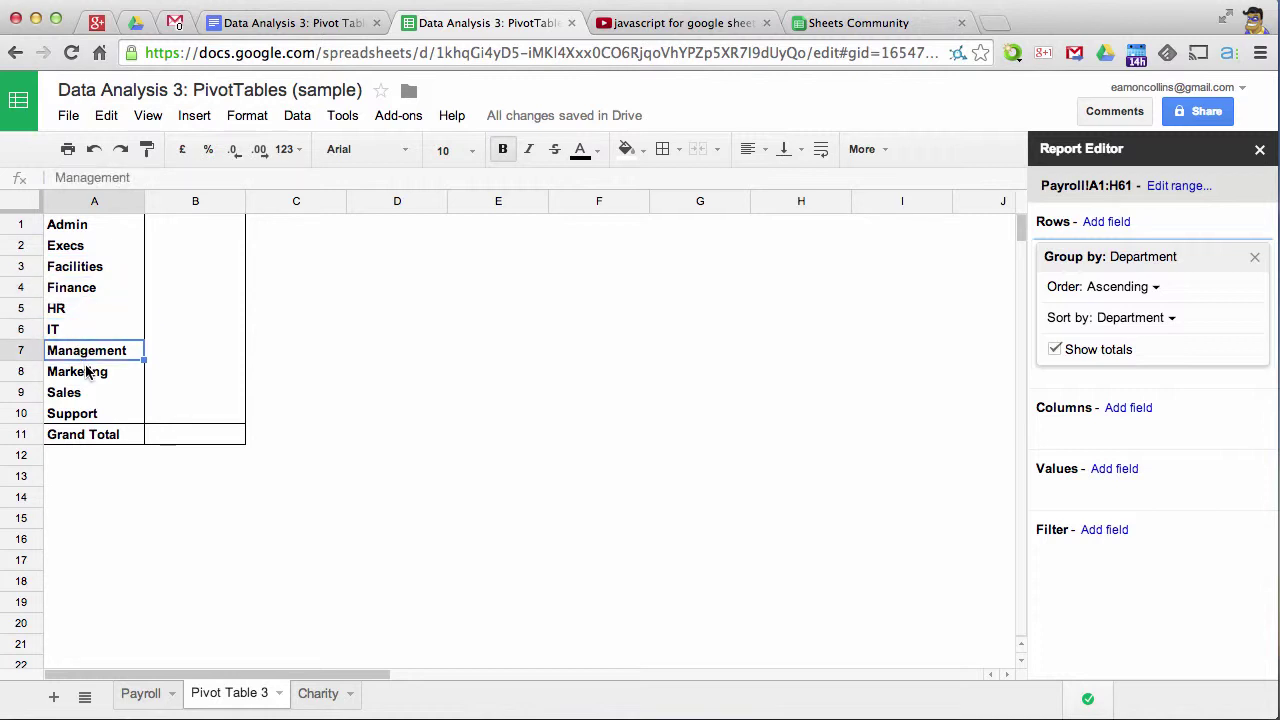
{"action": "left_click", "coordinate": [84, 372]}
{"action": "left_click", "coordinate": [82, 394]}
{"action": "left_click", "coordinate": [86, 415]}
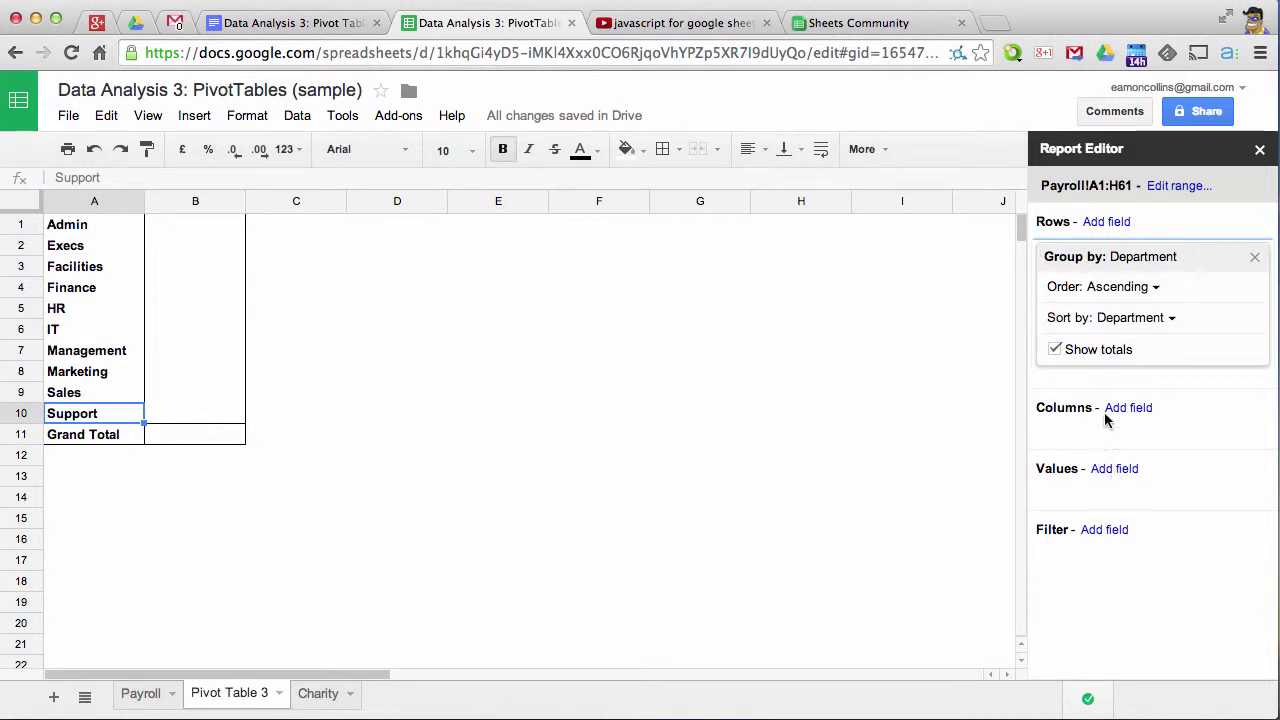
- Add Salary as the pivot table's value field, summarised by SUM
{"action": "left_click", "coordinate": [1107, 474]}
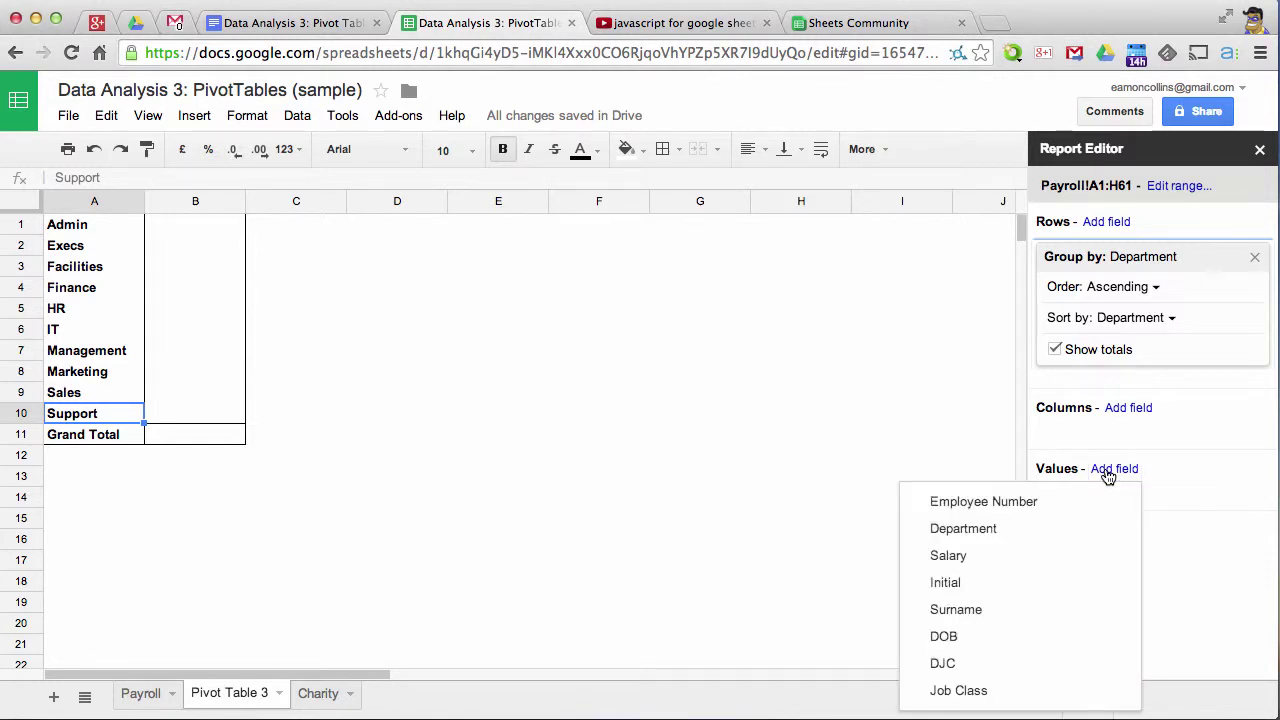
{"action": "left_click", "coordinate": [952, 557]}
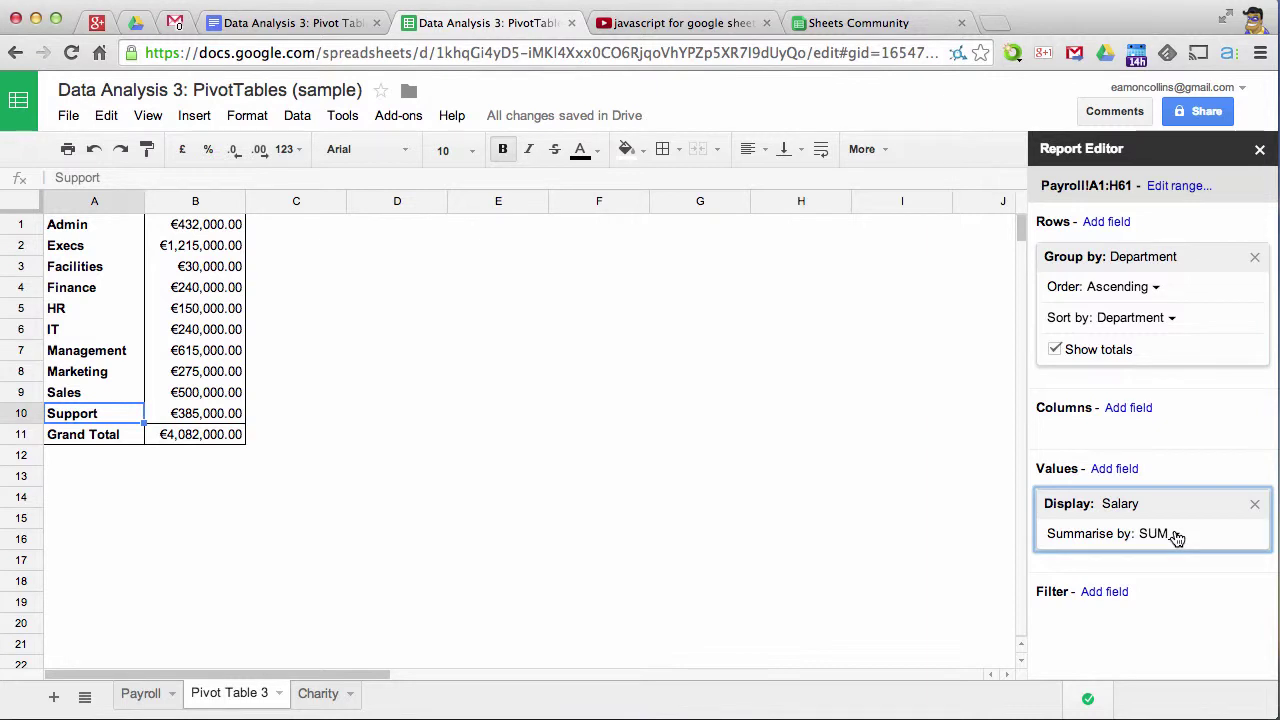
- Examine the summed salary of each department in the pivot table, from Admin down to Marketing
{"action": "left_click", "coordinate": [192, 226]}
{"action": "left_click", "coordinate": [194, 248]}
{"action": "left_click", "coordinate": [206, 266]}
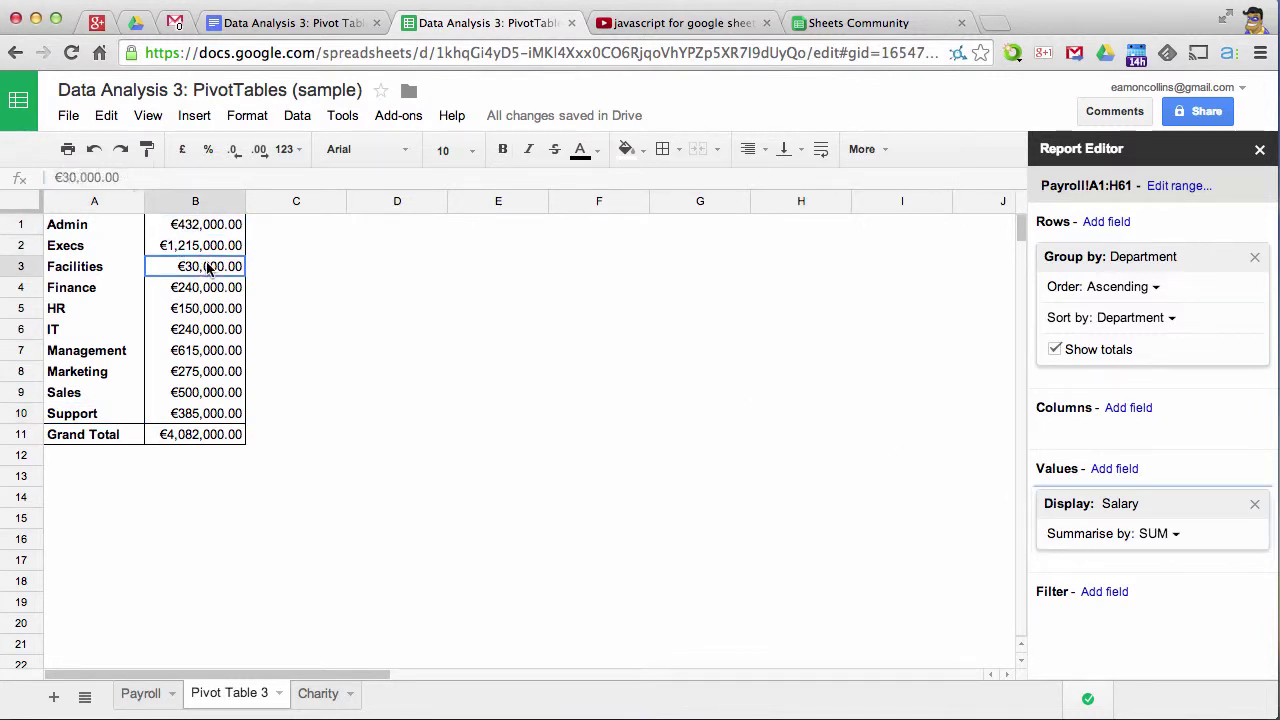
{"action": "left_click", "coordinate": [214, 290]}
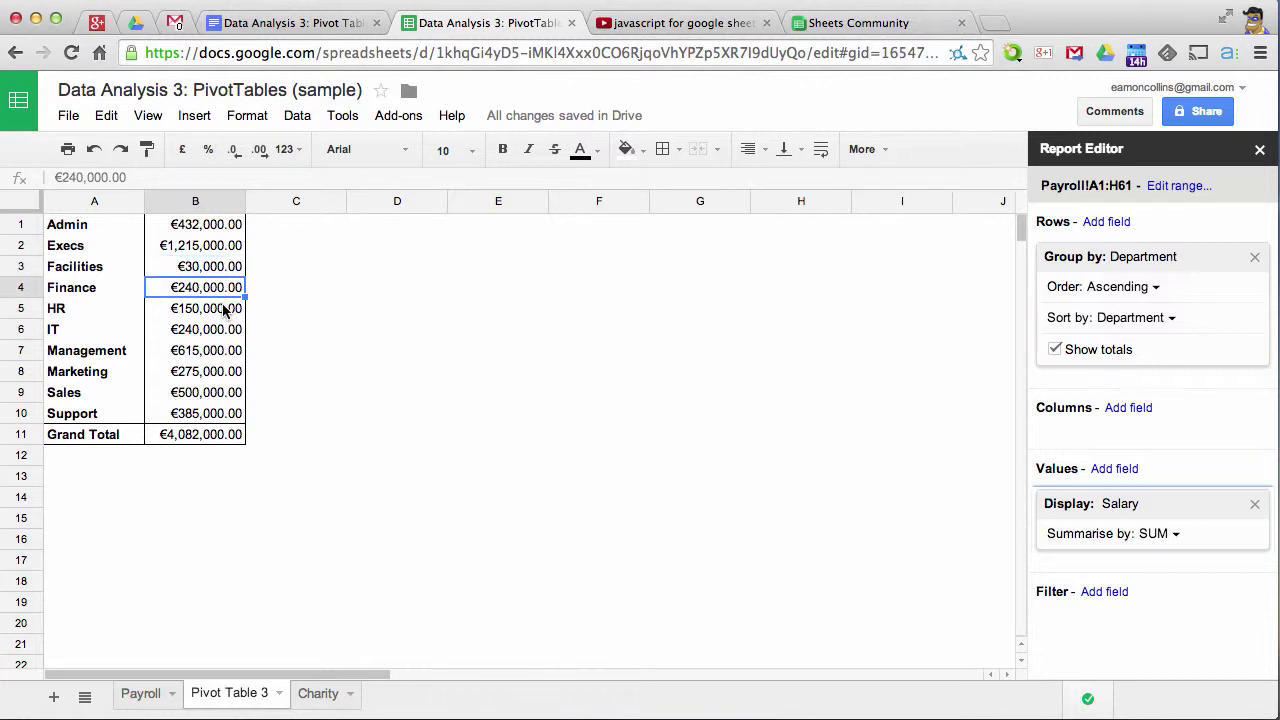
{"action": "left_click", "coordinate": [224, 312]}
{"action": "left_click", "coordinate": [232, 331]}
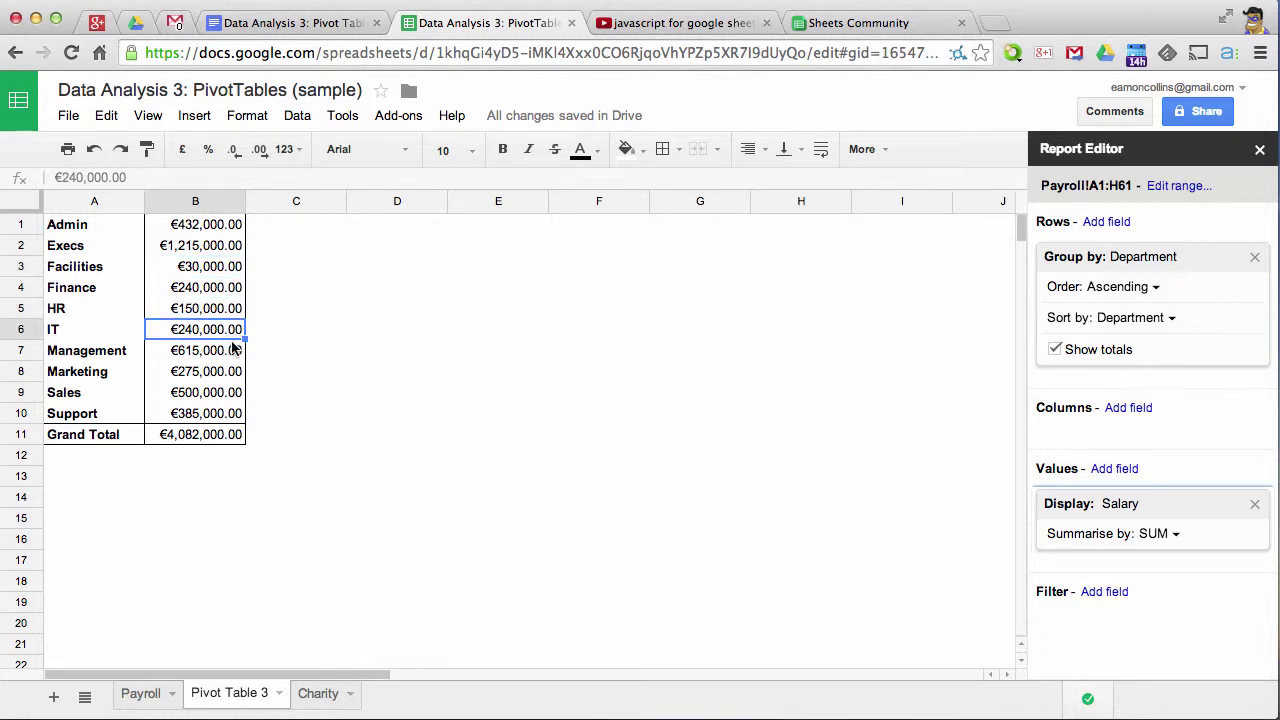
{"action": "left_click", "coordinate": [231, 350]}
{"action": "left_click", "coordinate": [210, 373]}
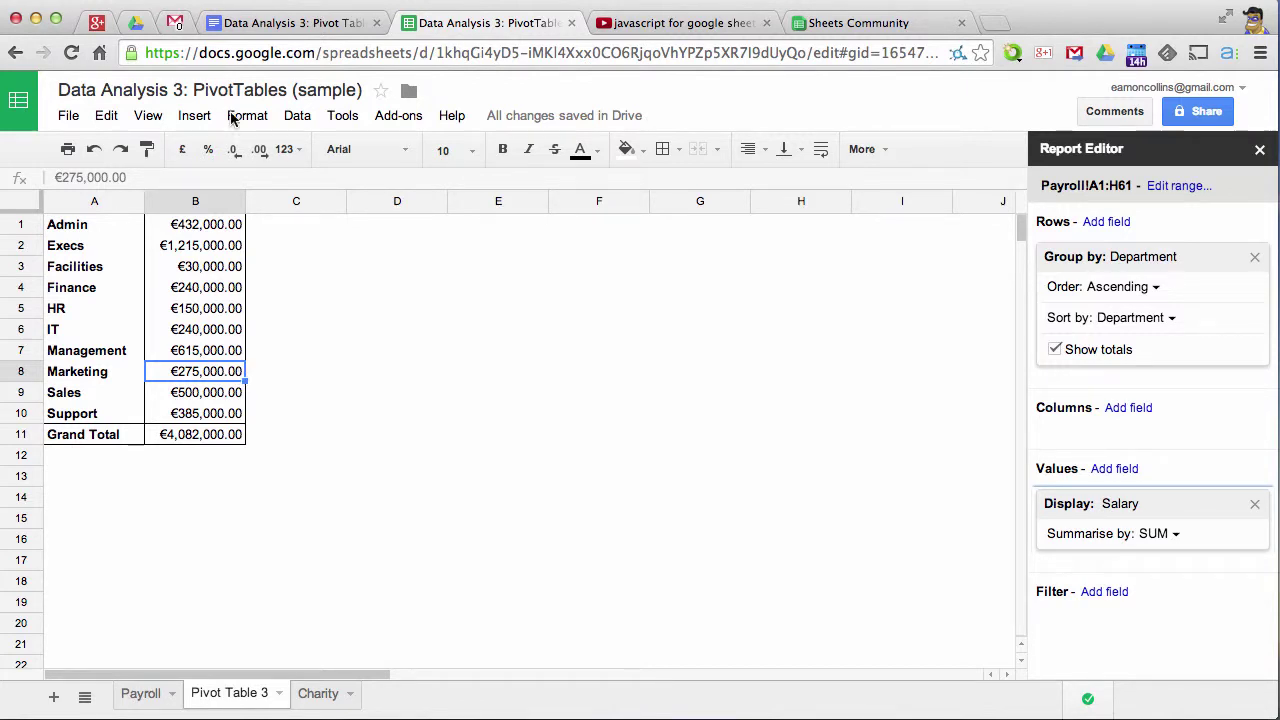
- Replace the Department row grouping with Job Class and inspect the salary sums per class
{"action": "left_click", "coordinate": [1254, 257]}
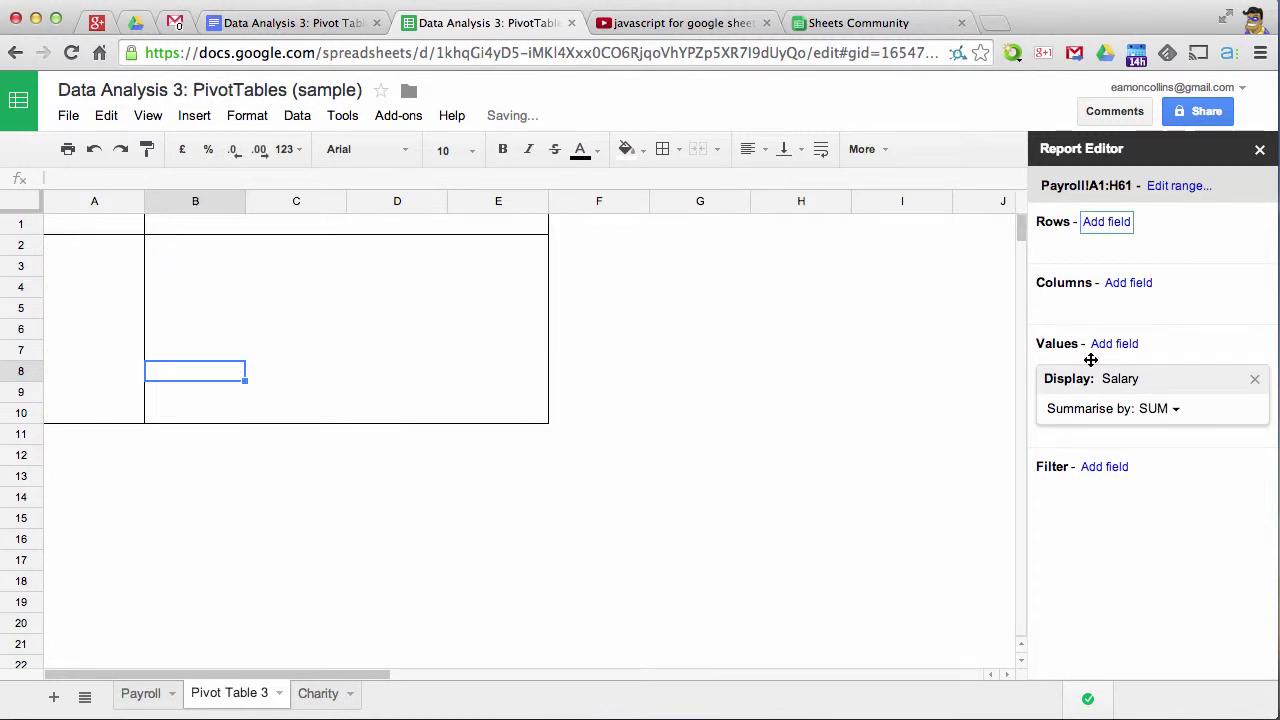
{"action": "left_click", "coordinate": [1106, 221]}
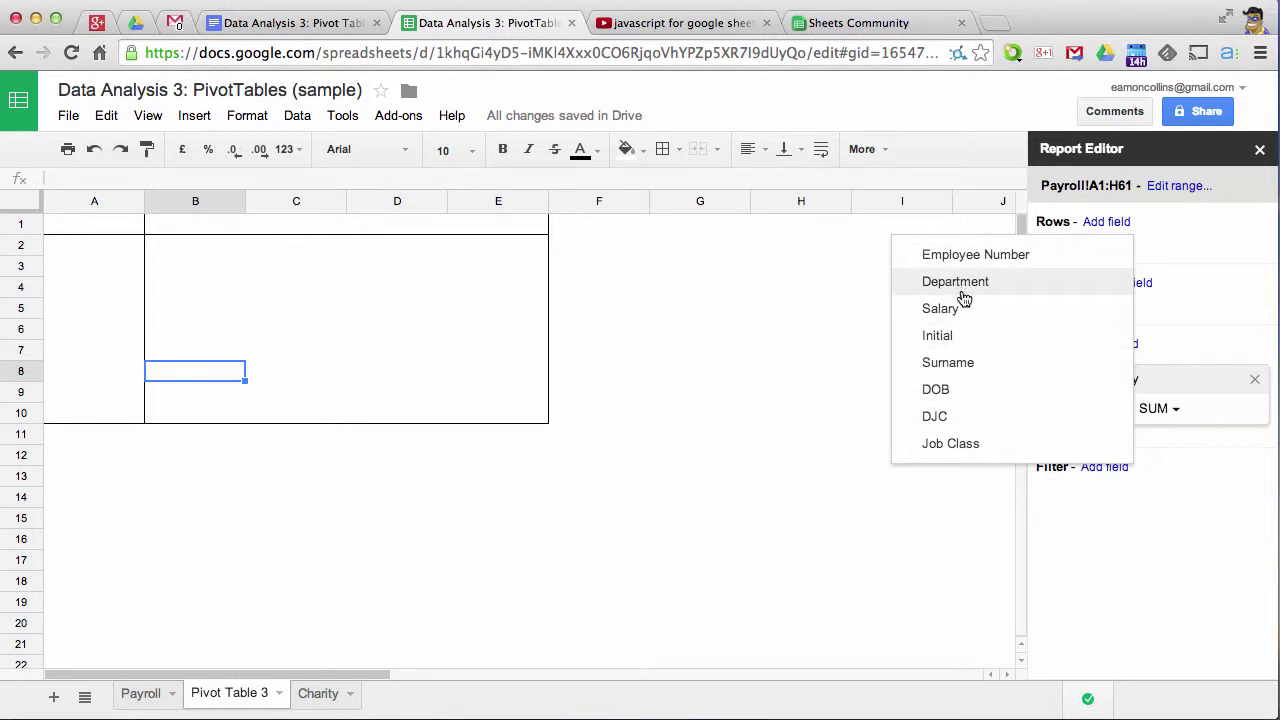
{"action": "left_click", "coordinate": [957, 444]}
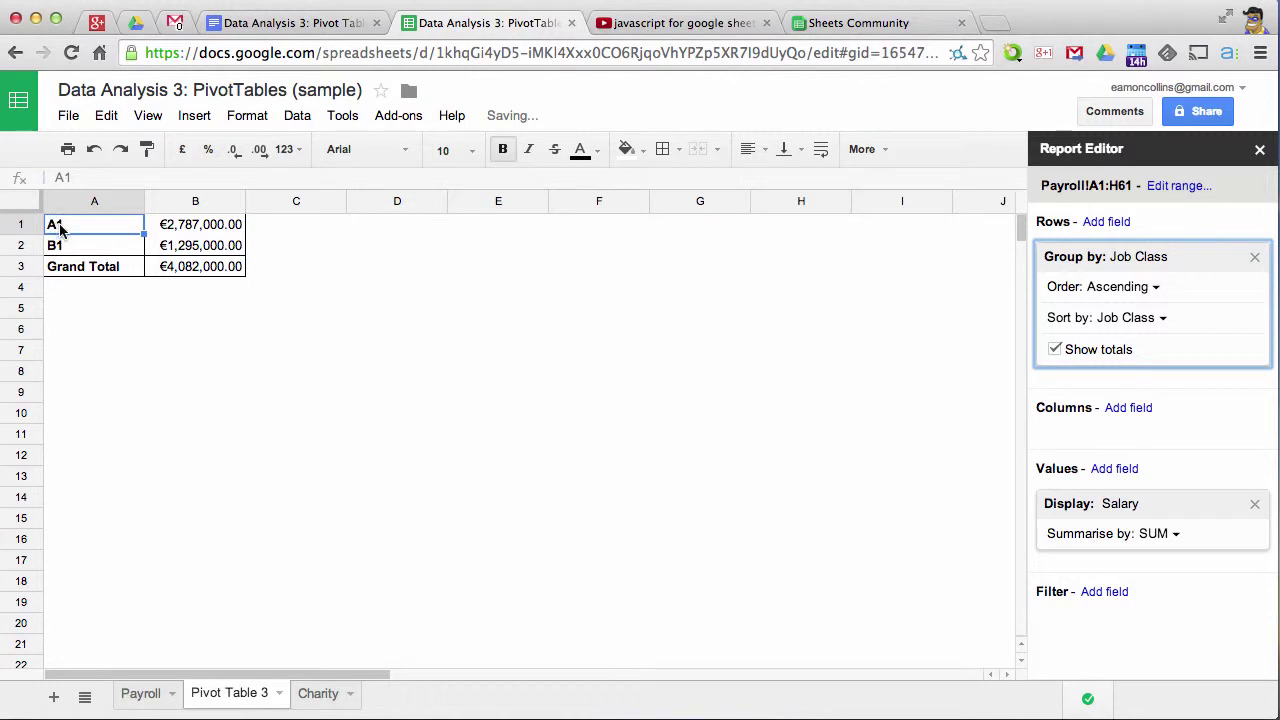
{"action": "left_click", "coordinate": [200, 248]}
- Remove the Job Class row grouping and group the rows by Department again
{"action": "left_click", "coordinate": [1254, 257]}
{"action": "left_click", "coordinate": [1108, 222]}
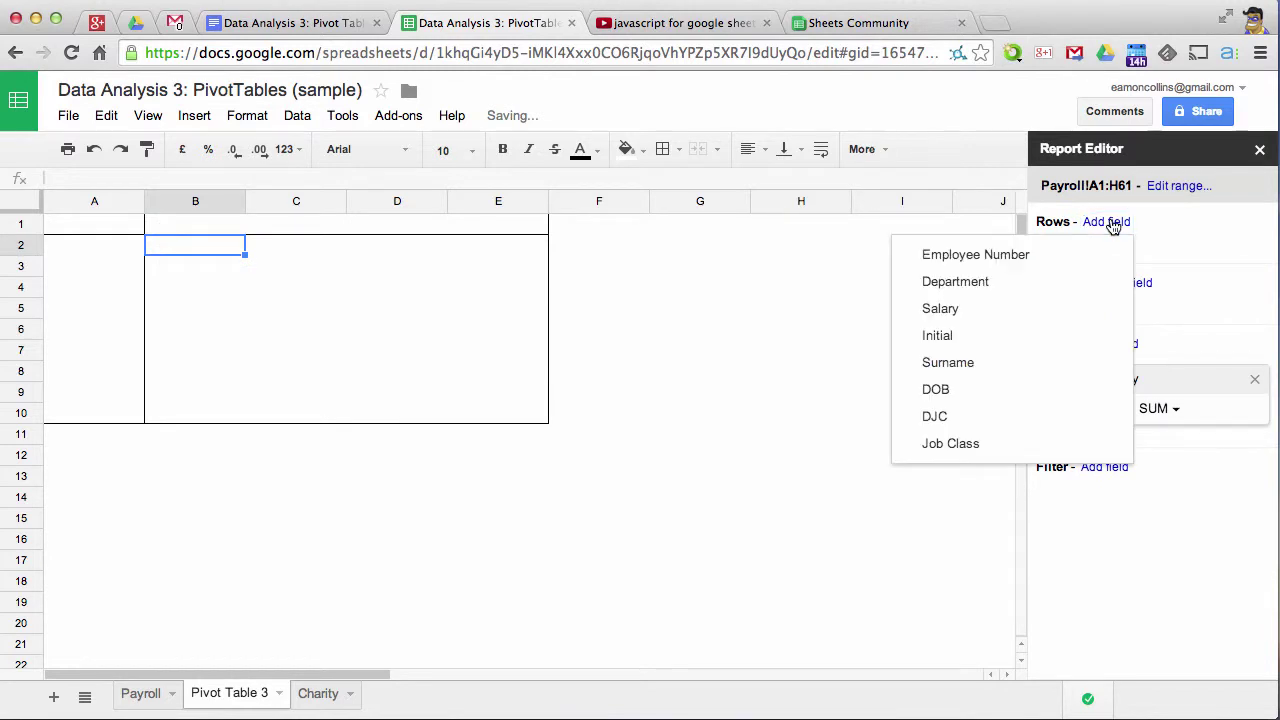
{"action": "left_click", "coordinate": [952, 284]}
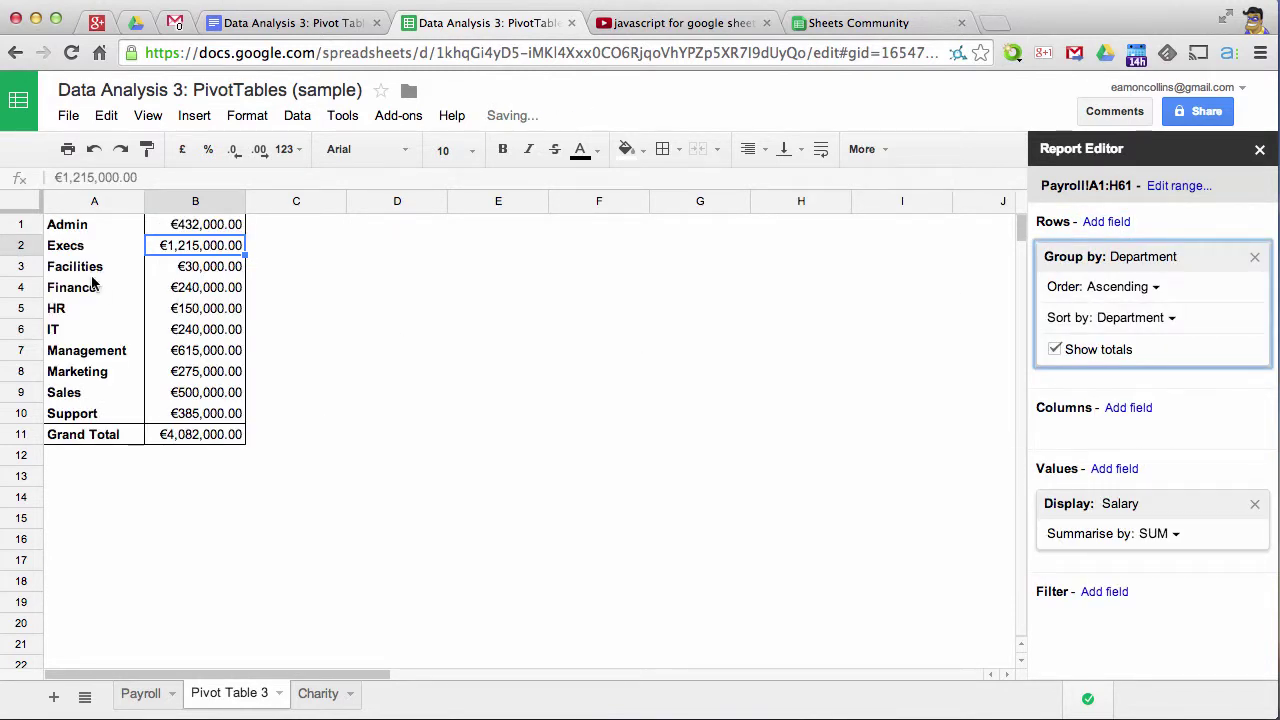
- Try switching the Department grouping's totals off and back on
{"action": "left_click", "coordinate": [1057, 352]}
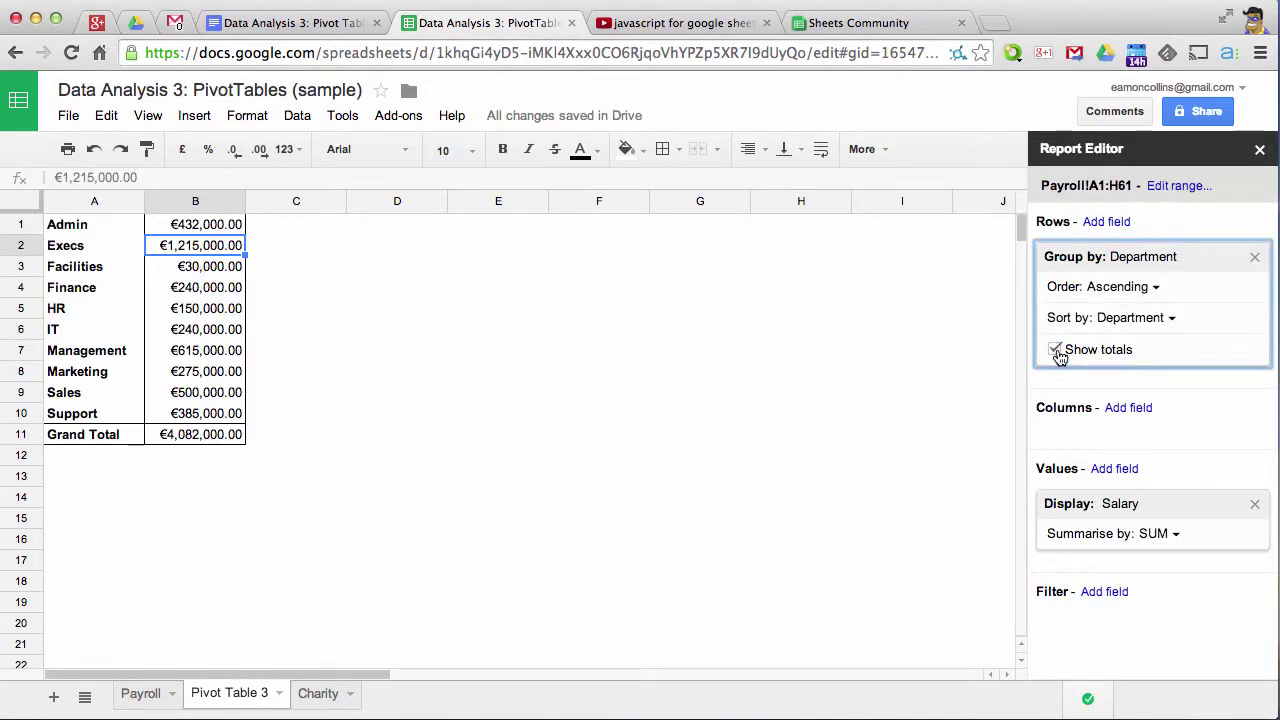
{"action": "left_click", "coordinate": [1056, 350]}
{"action": "left_click", "coordinate": [1059, 355]}
- Try a column grouping by Job Class on the pivot table and remove it again
{"action": "left_click", "coordinate": [1124, 414]}
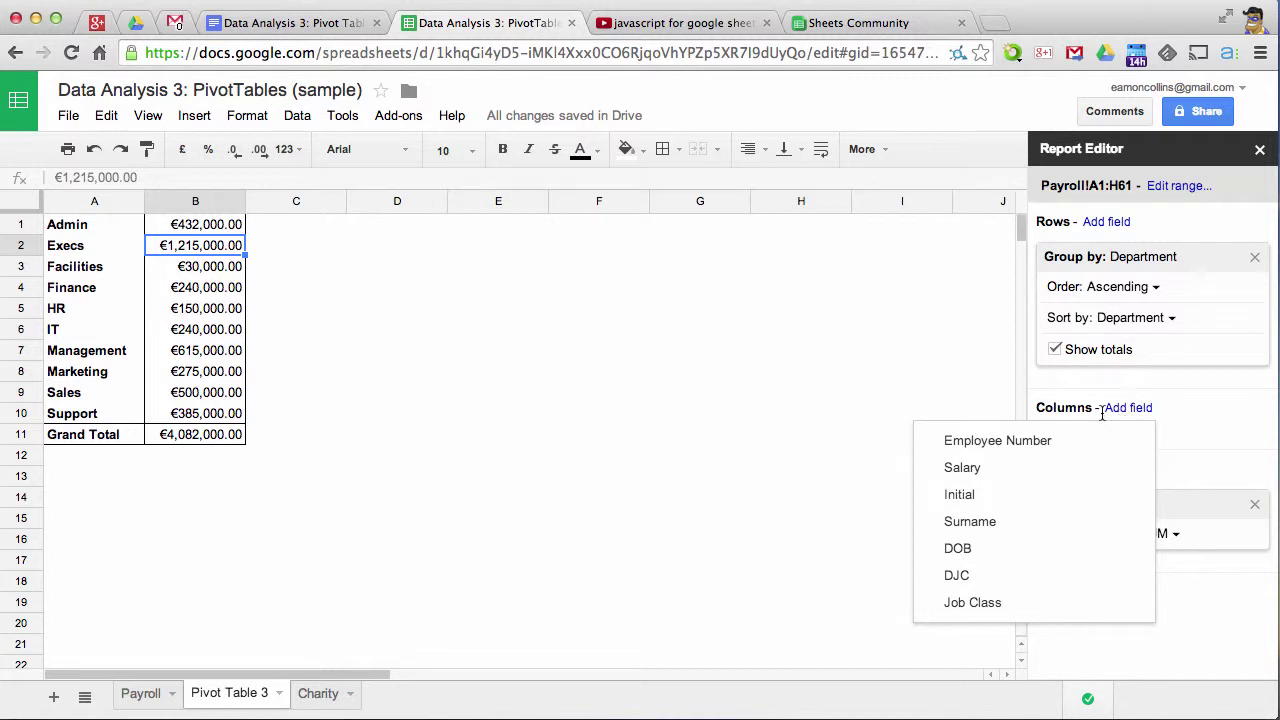
{"action": "left_click", "coordinate": [988, 603]}
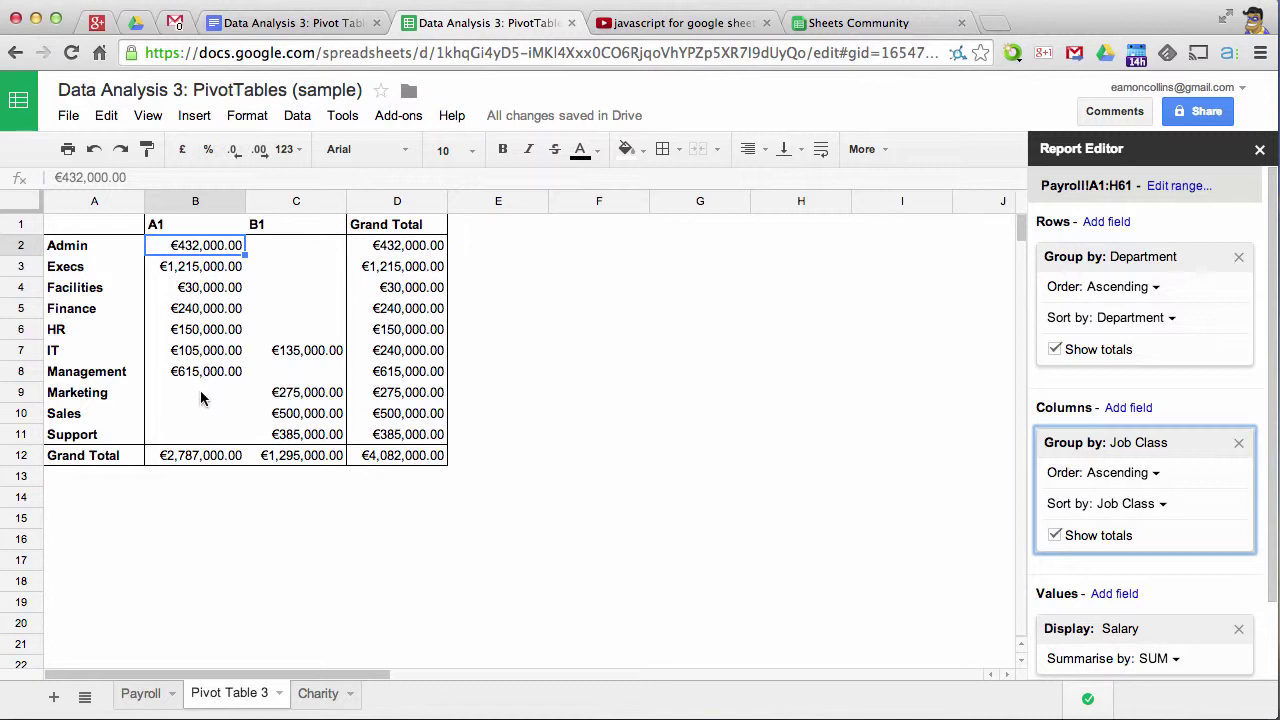
{"action": "left_click", "coordinate": [1239, 444]}
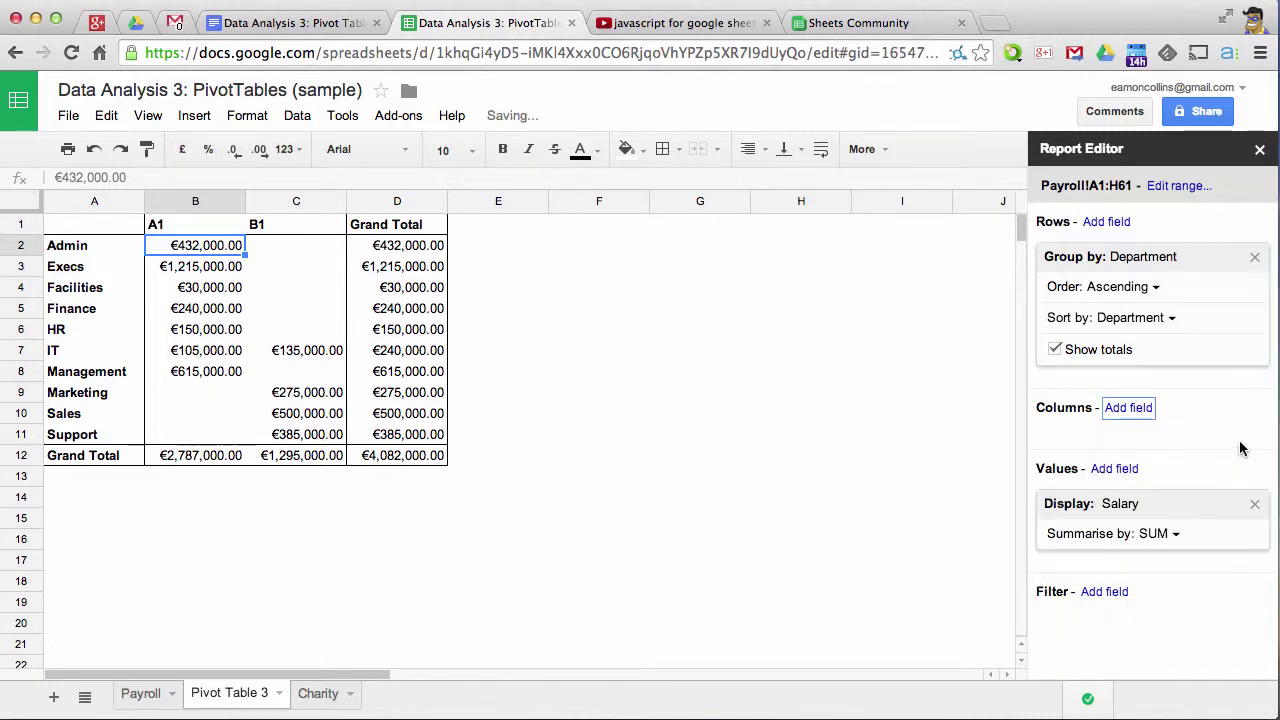
- Insert a column chart of the department salary sums, using the pivot table range A1:B11
{"action": "left_click", "coordinate": [210, 305]}
{"action": "left_click", "coordinate": [888, 148]}
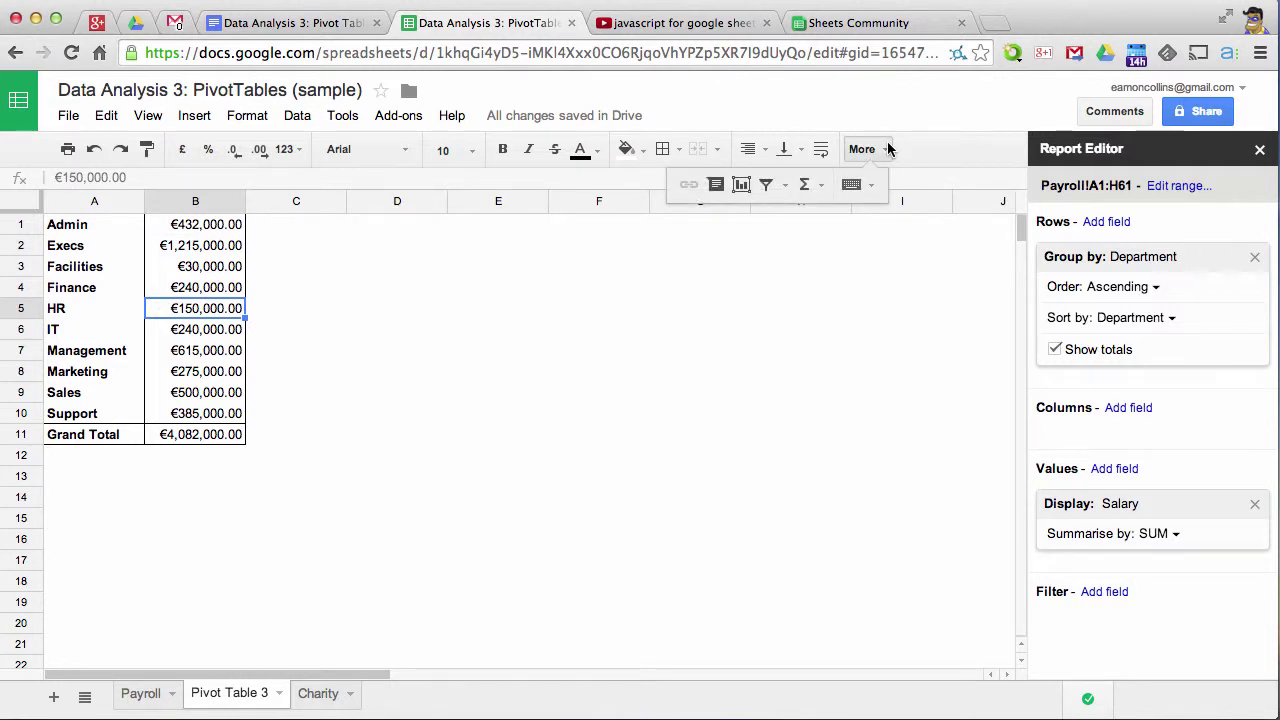
{"action": "left_click", "coordinate": [741, 188]}
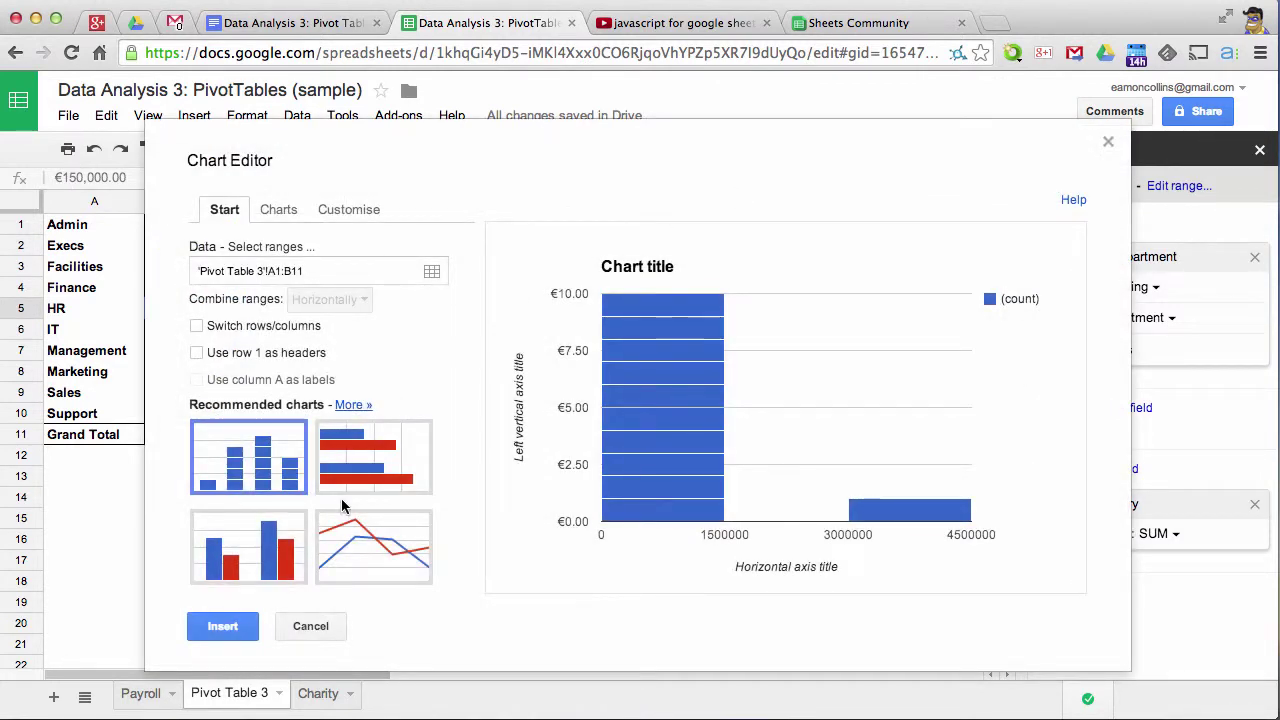
{"action": "left_click", "coordinate": [240, 538]}
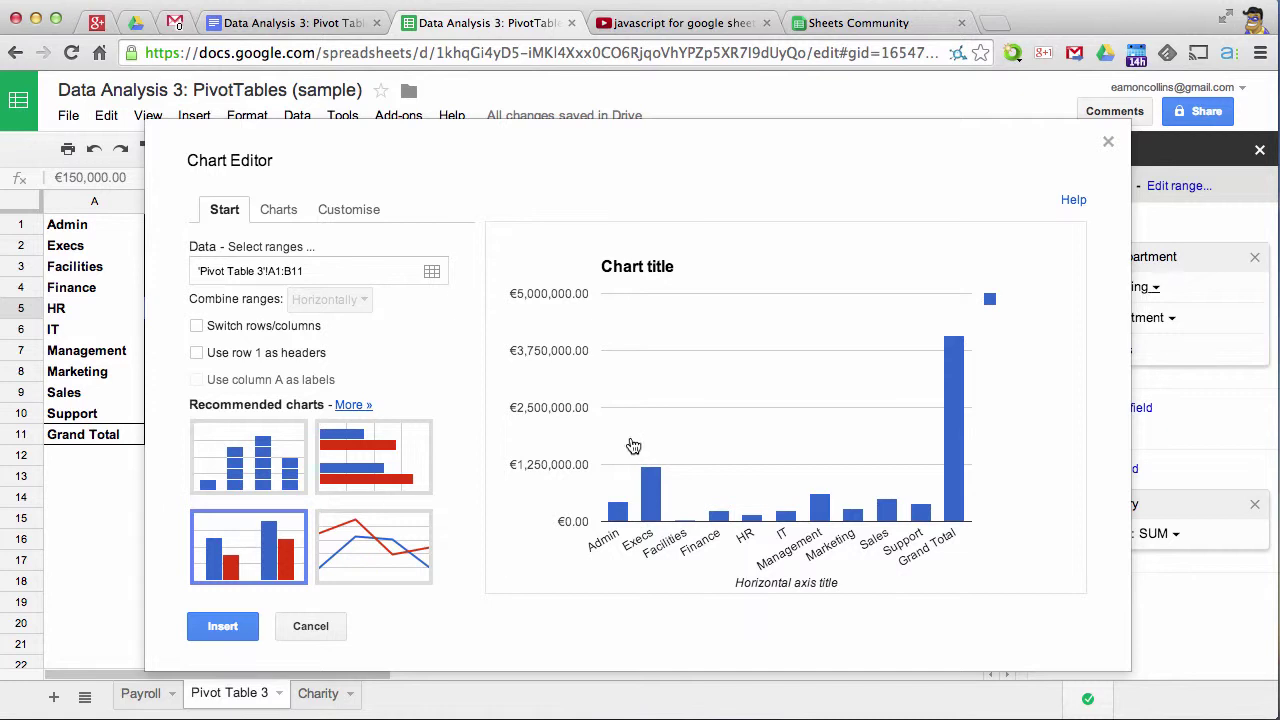
{"action": "mouse_move", "coordinate": [955, 345]}
{"action": "left_click", "coordinate": [220, 630]}
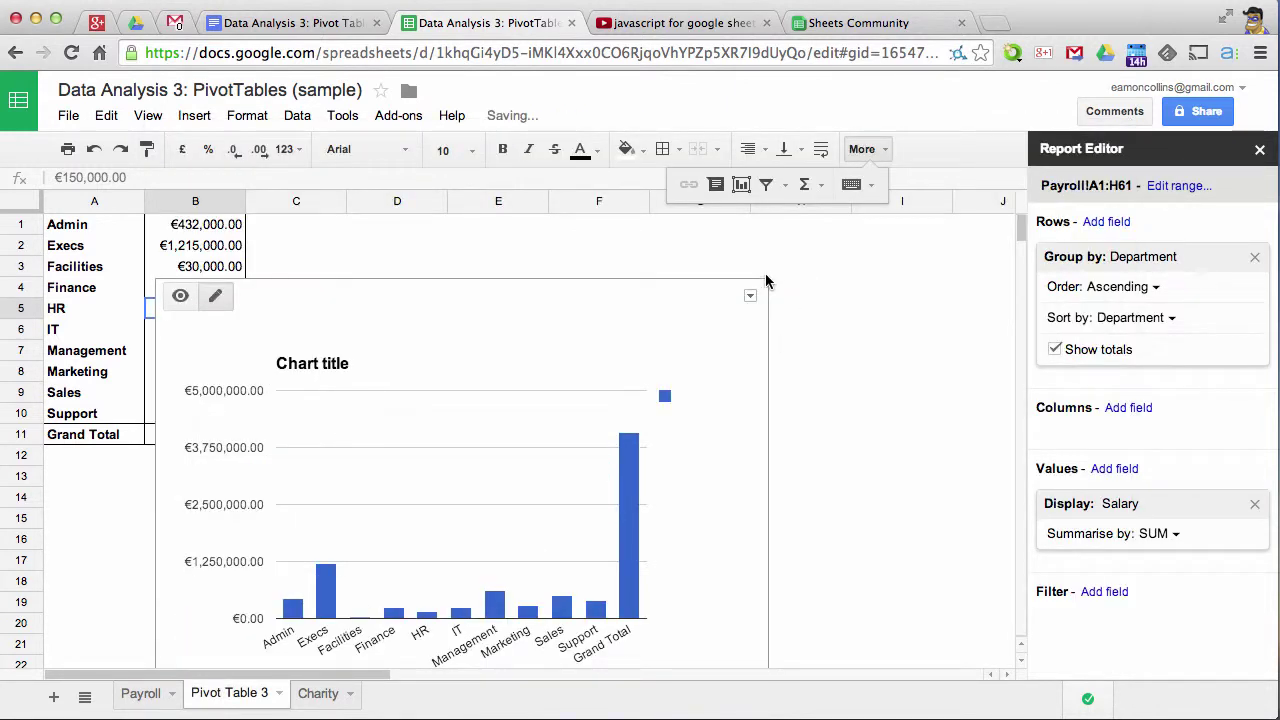
- Turn off totals for the Department grouping to leave the Grand Total out of the pivot table and chart
{"action": "left_click", "coordinate": [1054, 350]}
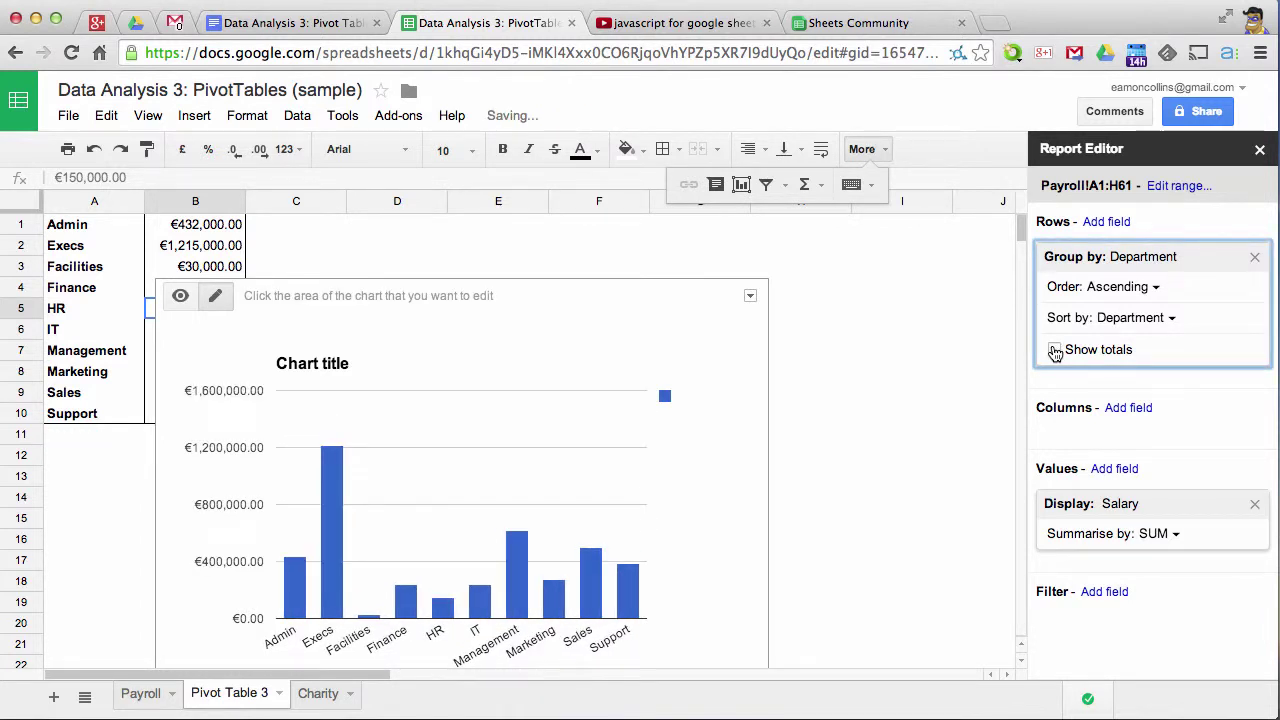
- Move the column chart beside the pivot table so it no longer covers the salary data
{"action": "left_click_drag", "start_coordinate": [533, 296], "coordinate": [652, 251]}
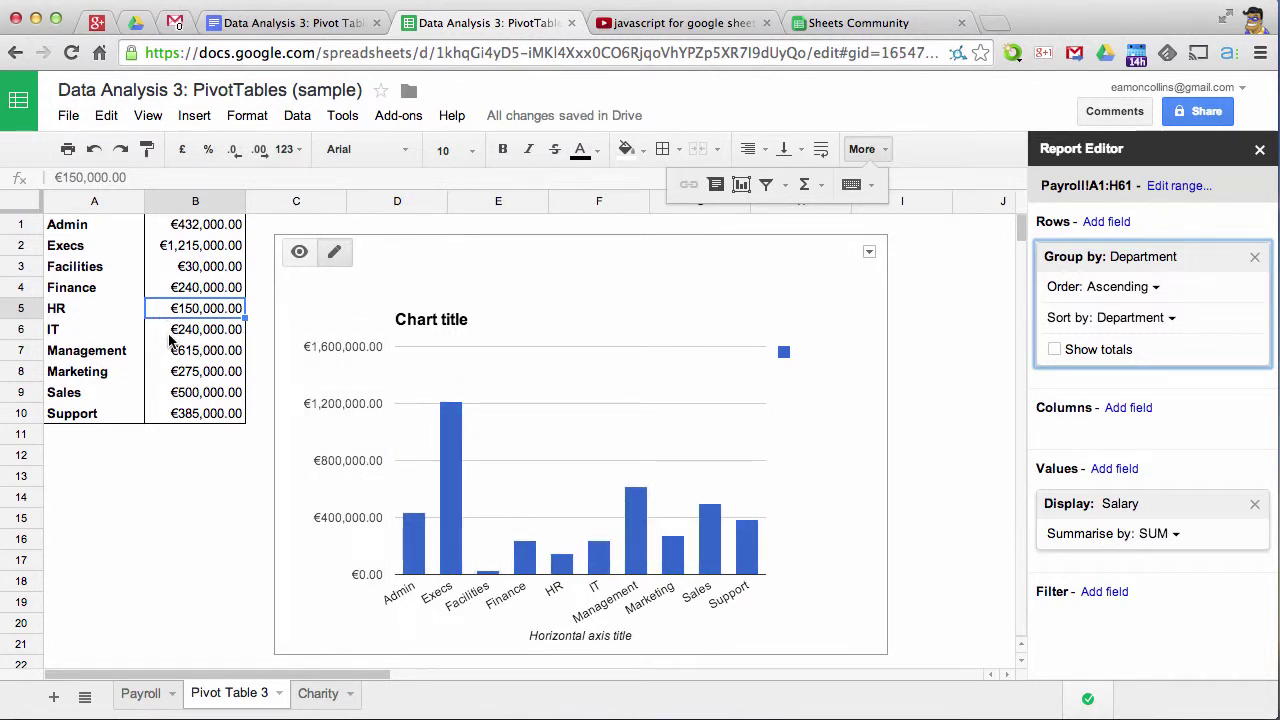
- Examine the repeated donor names and their yearly donation dates on the Charity sheet
{"action": "left_click", "coordinate": [318, 693]}
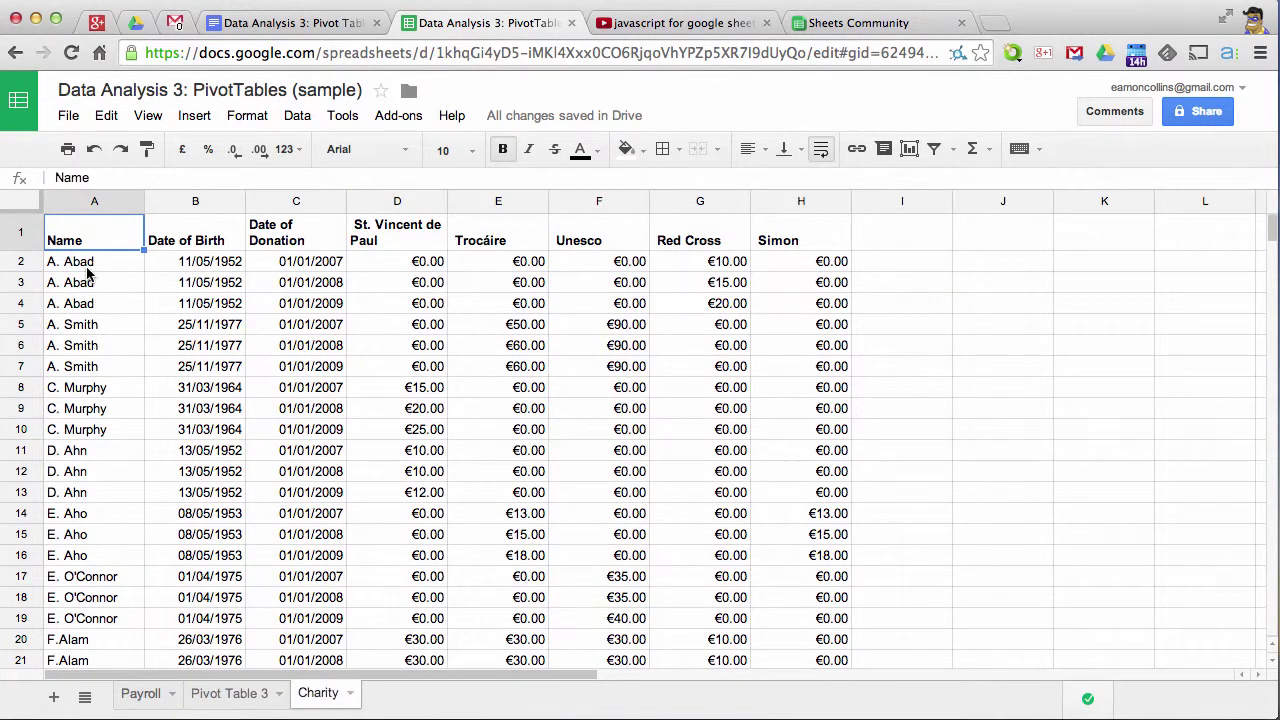
{"action": "left_click_drag", "start_coordinate": [88, 266], "coordinate": [96, 299]}
{"action": "left_click_drag", "start_coordinate": [102, 324], "coordinate": [118, 368]}
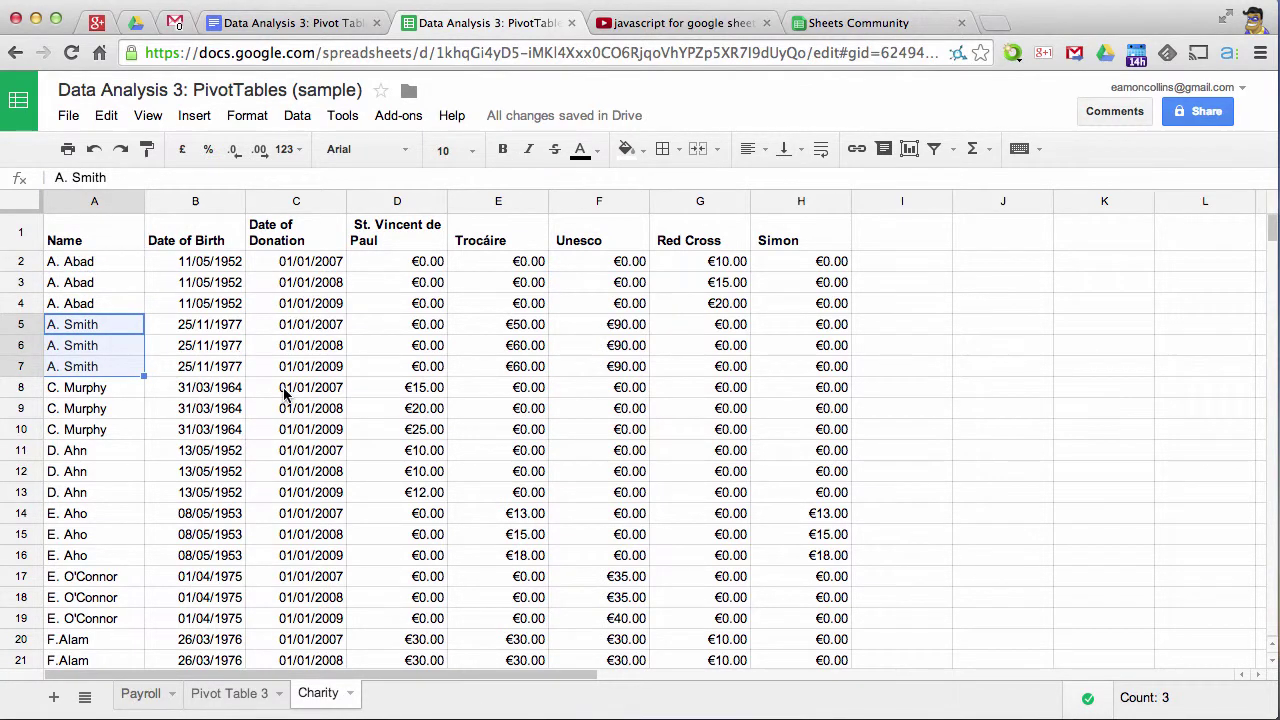
{"action": "left_click", "coordinate": [97, 263]}
{"action": "left_click", "coordinate": [100, 303]}
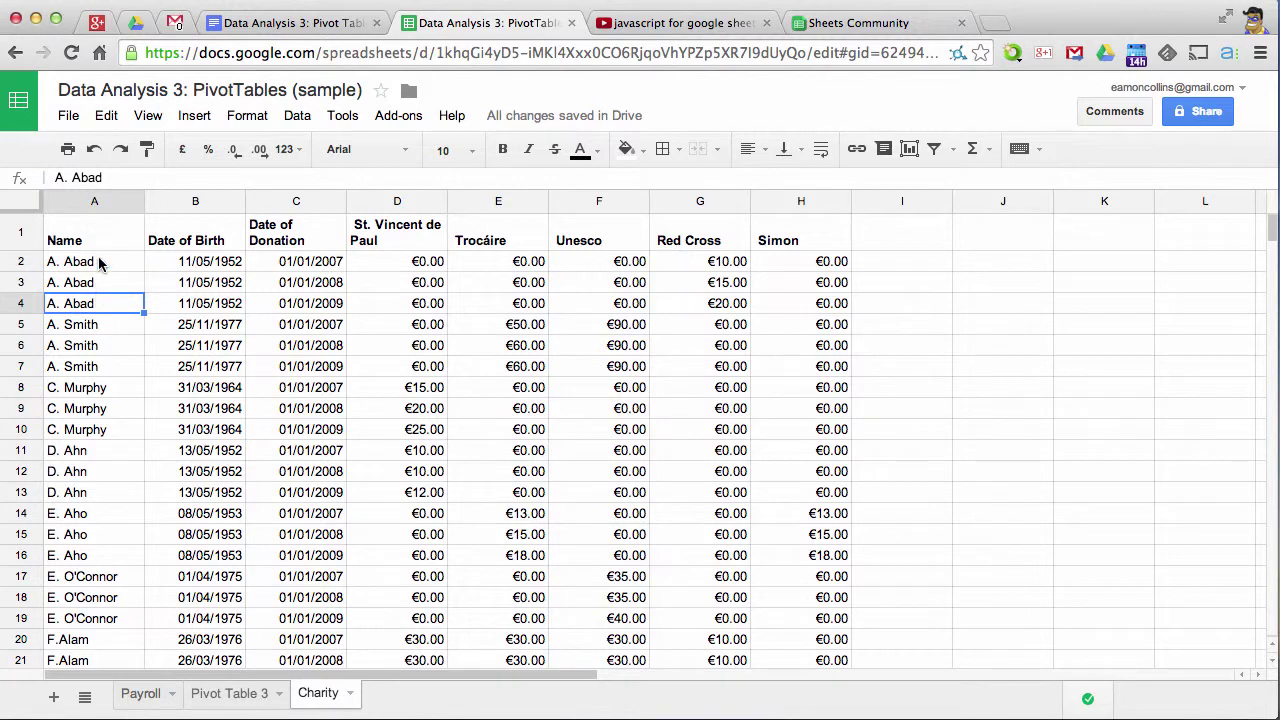
{"action": "left_click", "coordinate": [100, 262]}
{"action": "key", "text": "Down"}
{"action": "key", "text": "Down"}
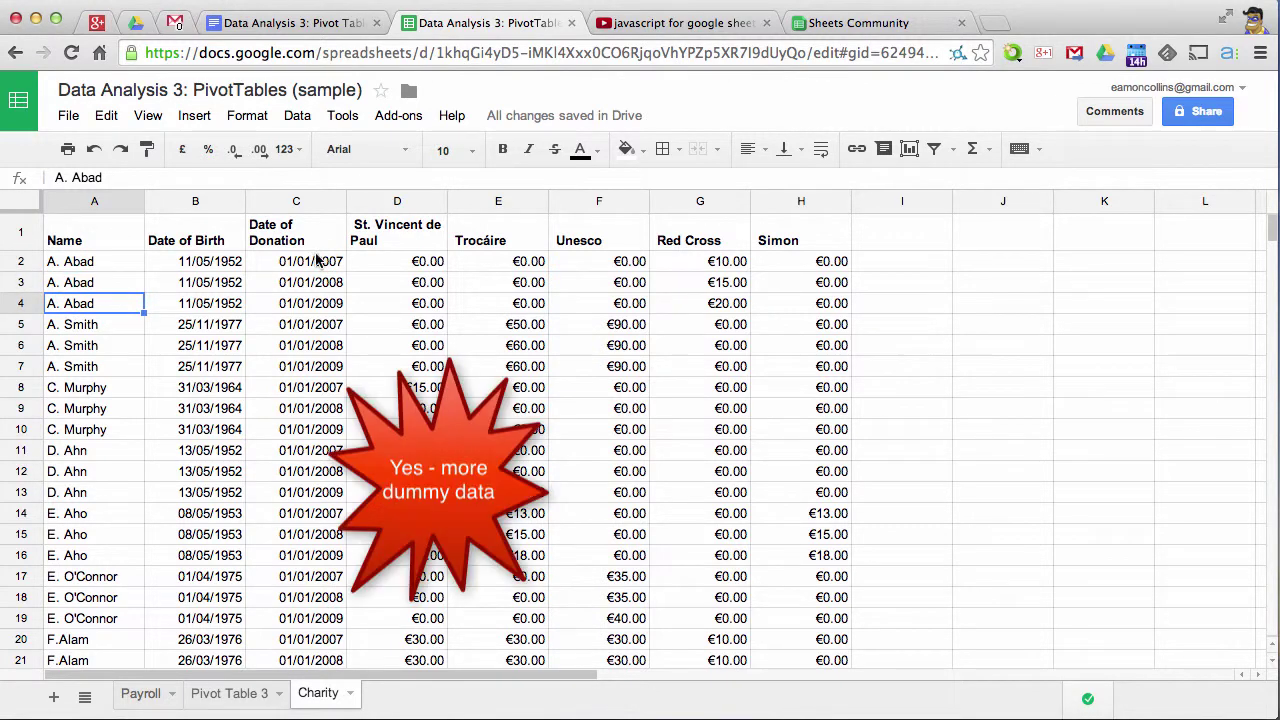
{"action": "left_click", "coordinate": [316, 263]}
{"action": "left_click", "coordinate": [316, 283]}
{"action": "left_click", "coordinate": [315, 304]}
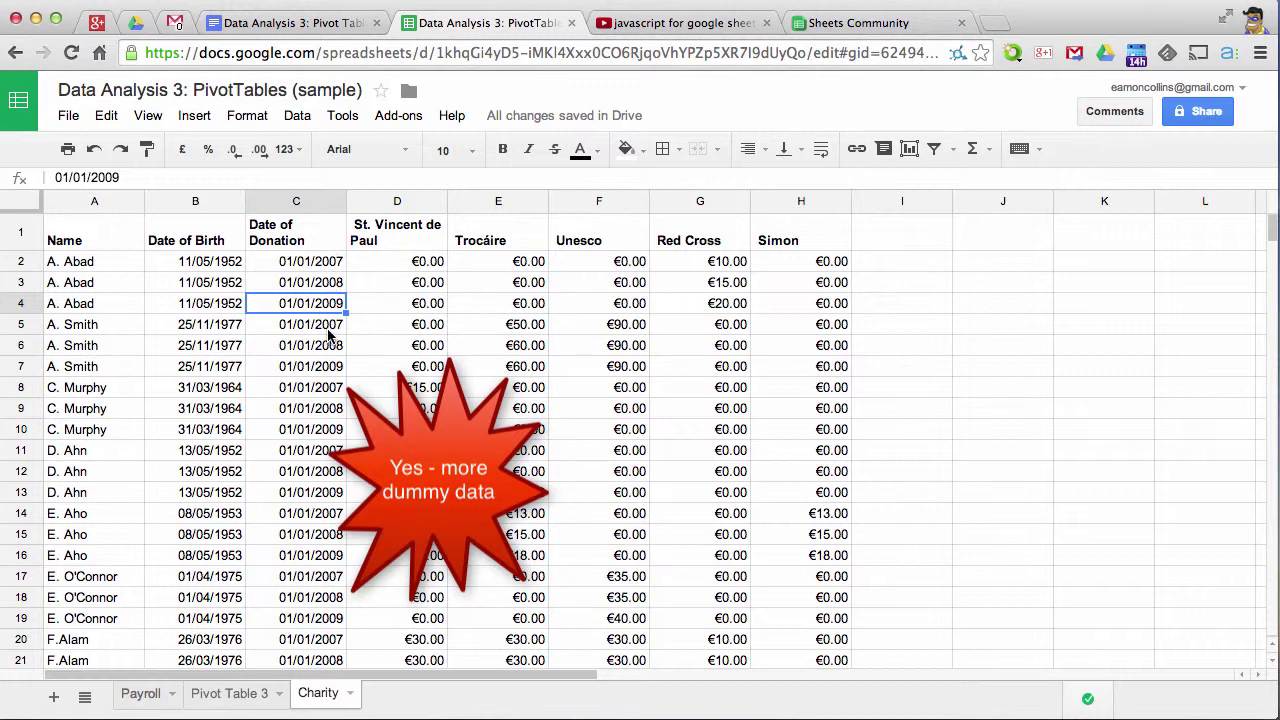
{"action": "left_click", "coordinate": [268, 389]}
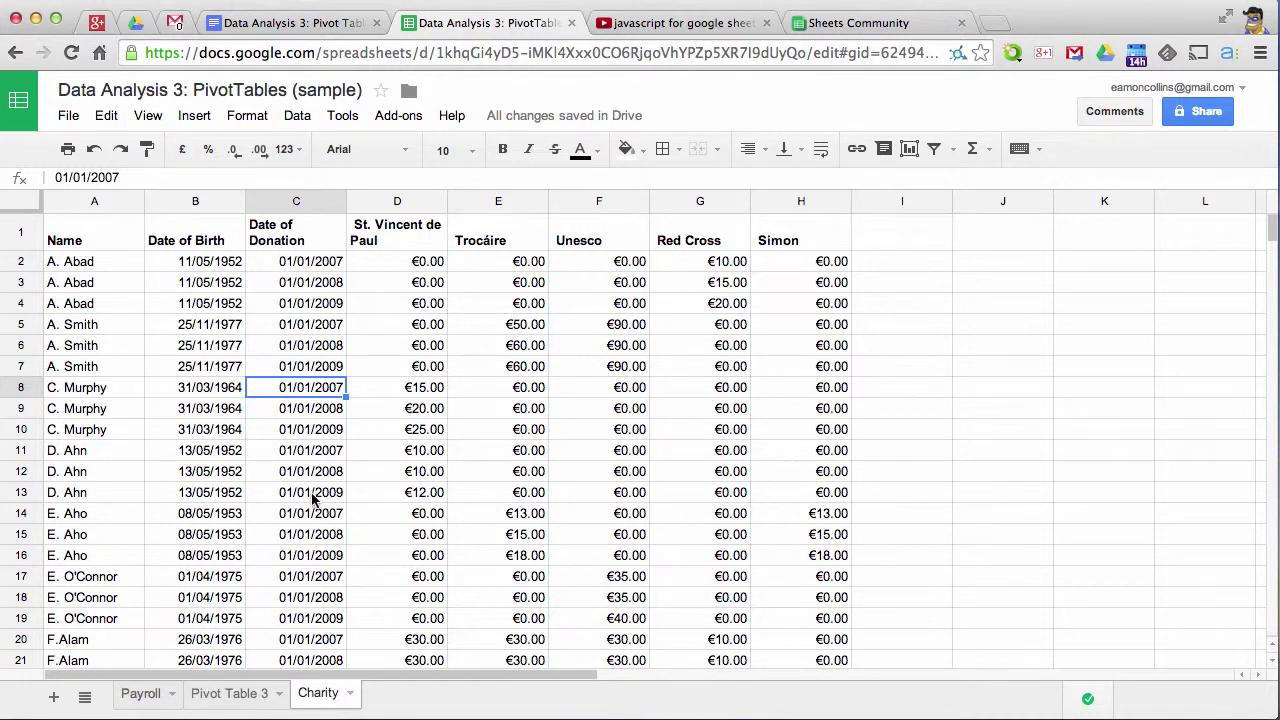
- Create a pivot table report from the Charity sheet data with its rows grouped by Name
{"action": "left_click", "coordinate": [297, 115]}
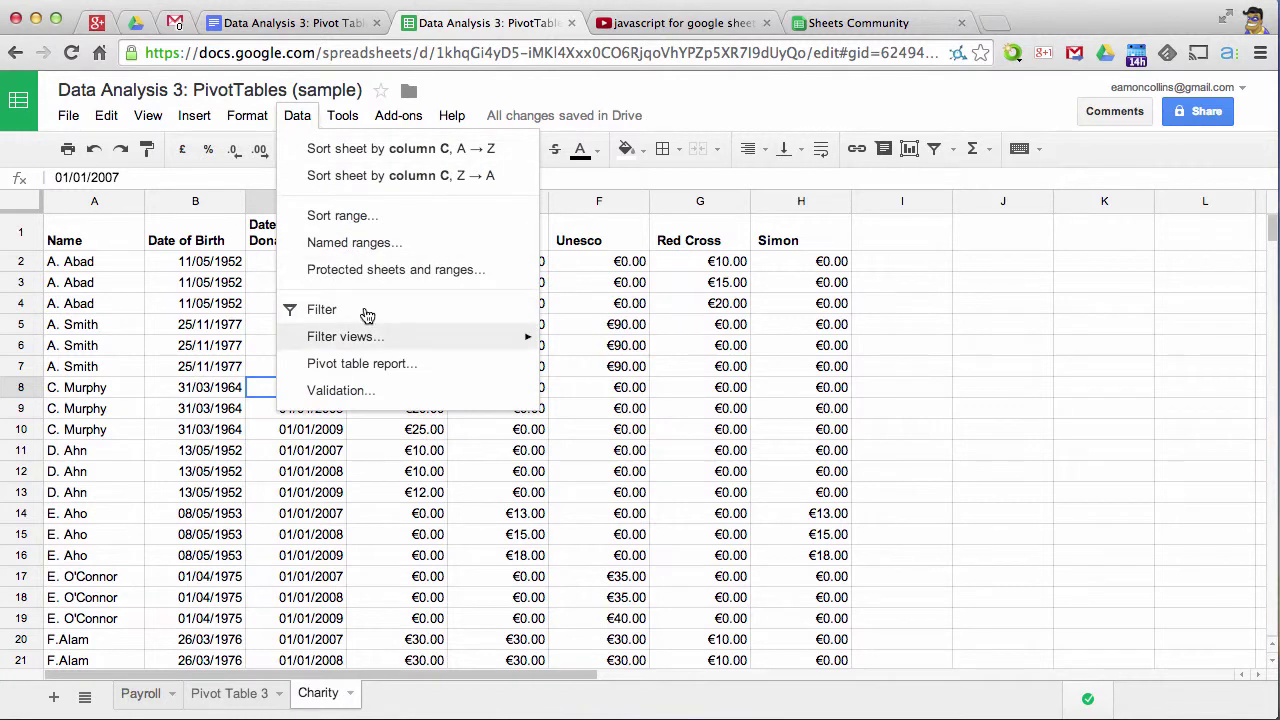
{"action": "left_click", "coordinate": [380, 364]}
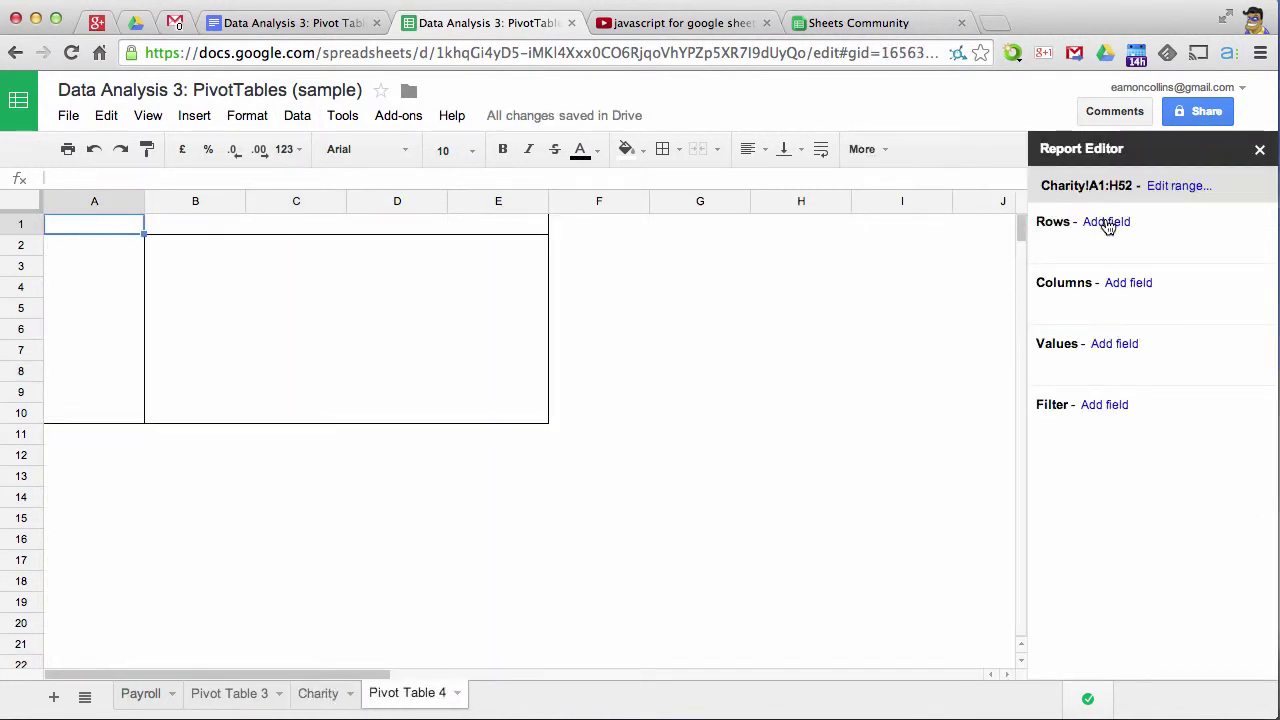
{"action": "left_click", "coordinate": [1107, 222]}
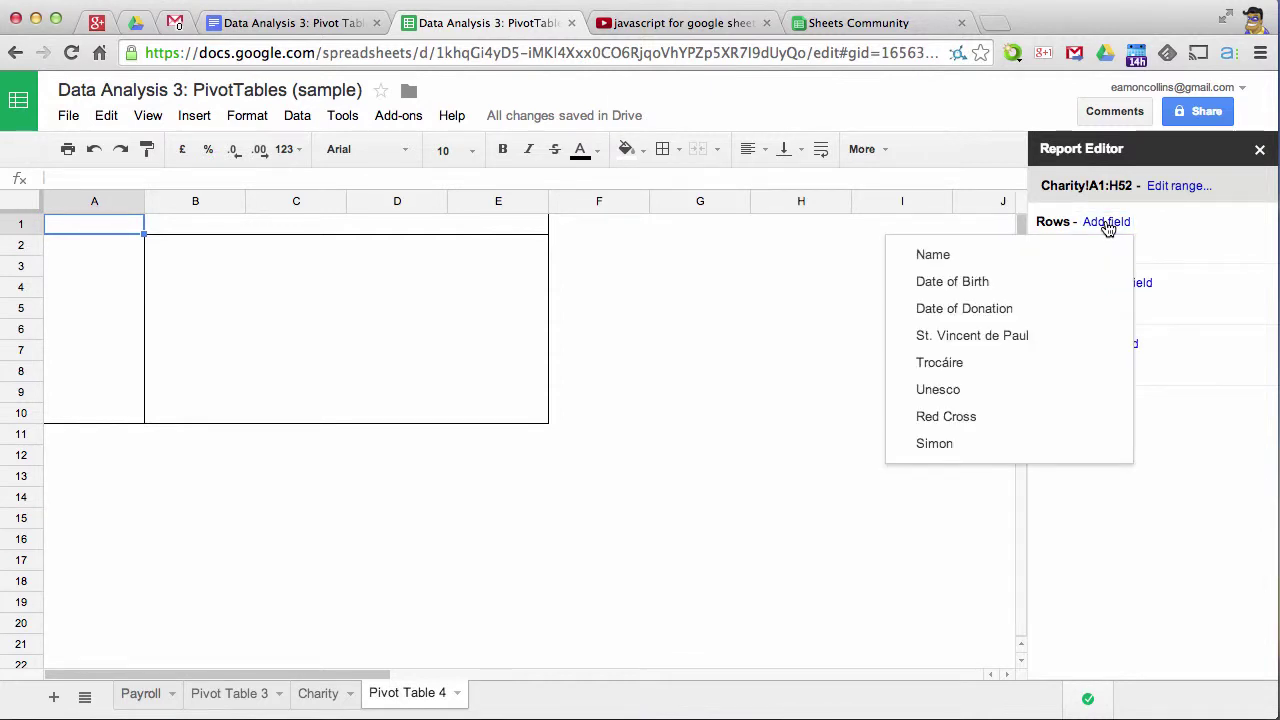
{"action": "left_click", "coordinate": [928, 257]}
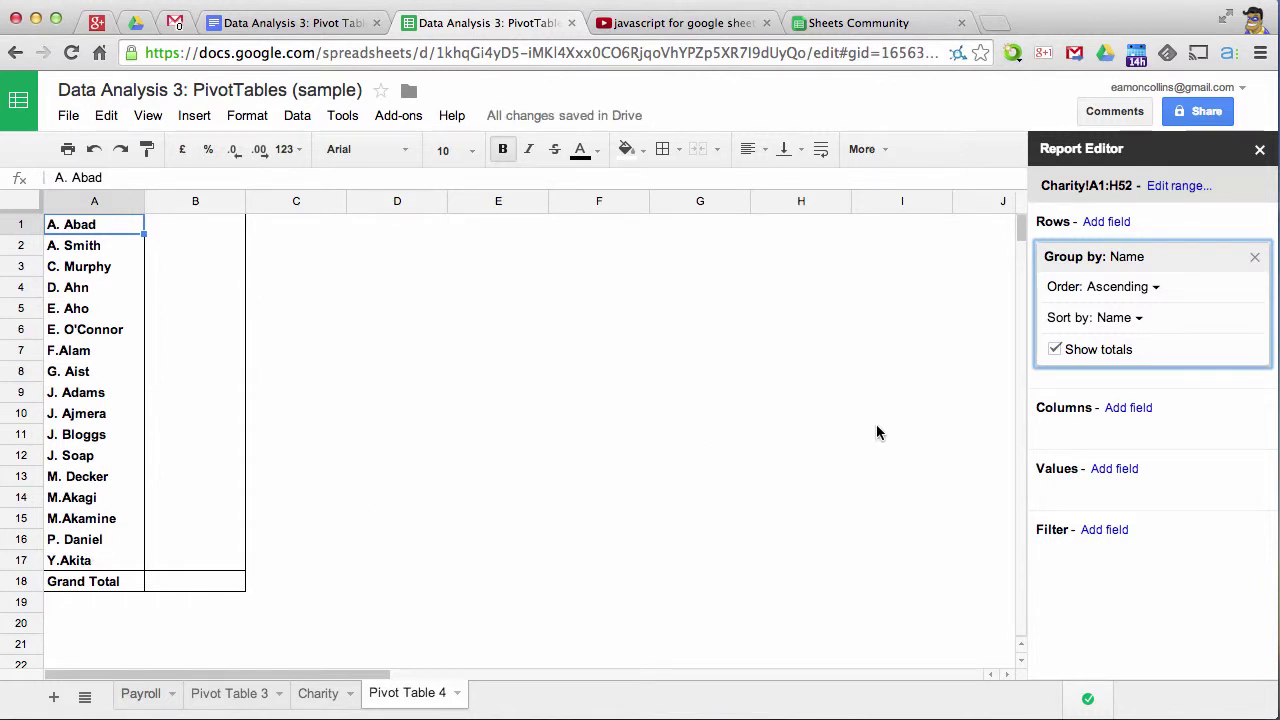
- Add St. Vincent de Paul, Trocáire, Unesco, Red Cross and Simon as pivot table values, each summarised by SUM
{"action": "left_click", "coordinate": [1107, 470]}
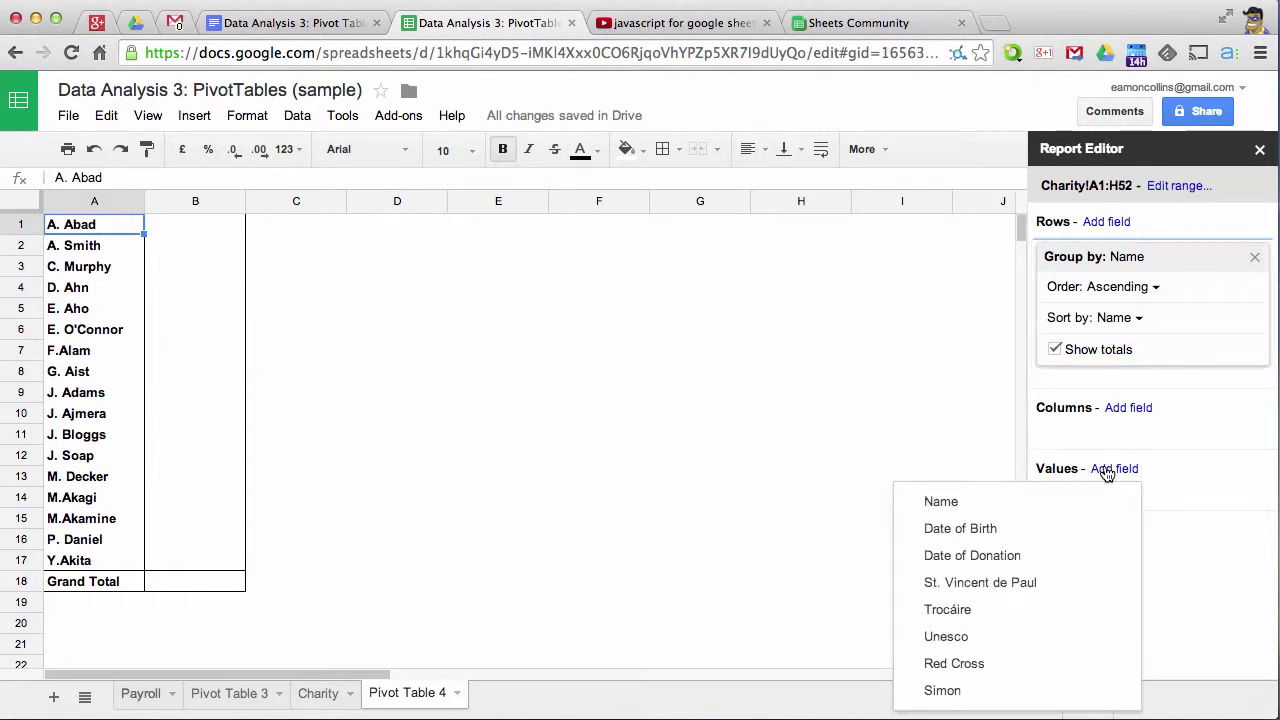
{"action": "left_click", "coordinate": [983, 590]}
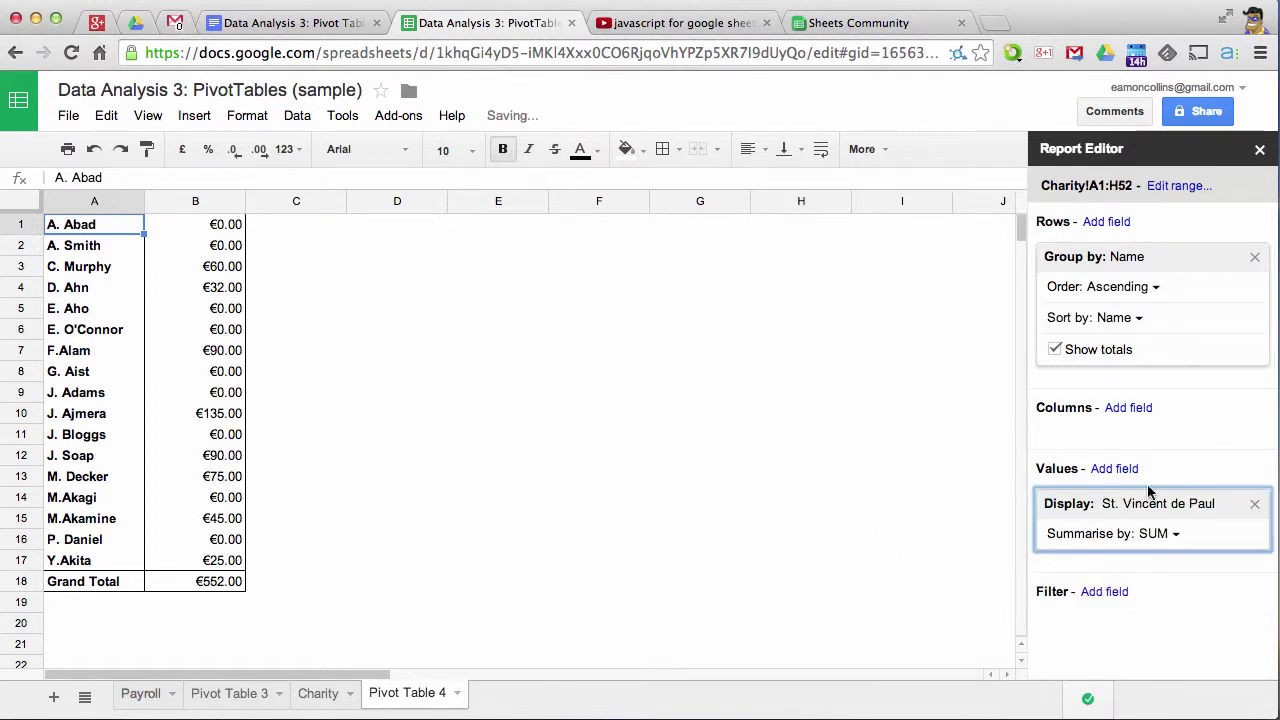
{"action": "left_click", "coordinate": [1118, 470]}
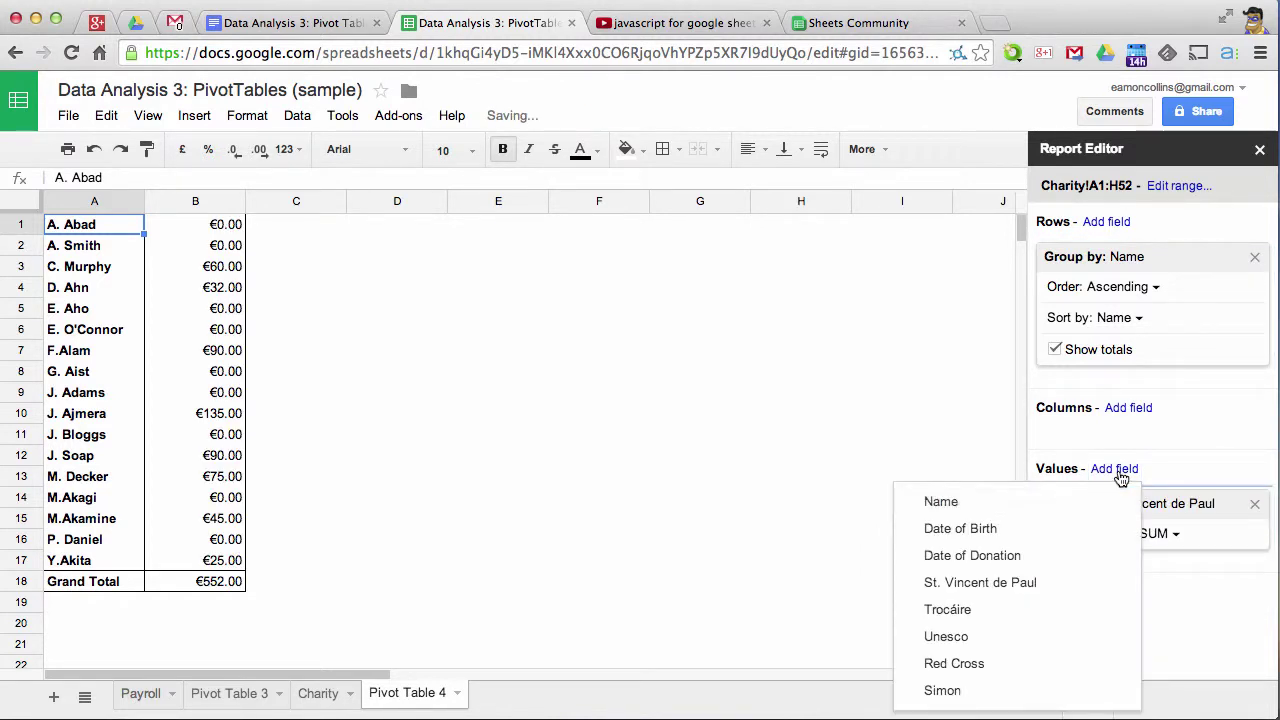
{"action": "left_click", "coordinate": [986, 610]}
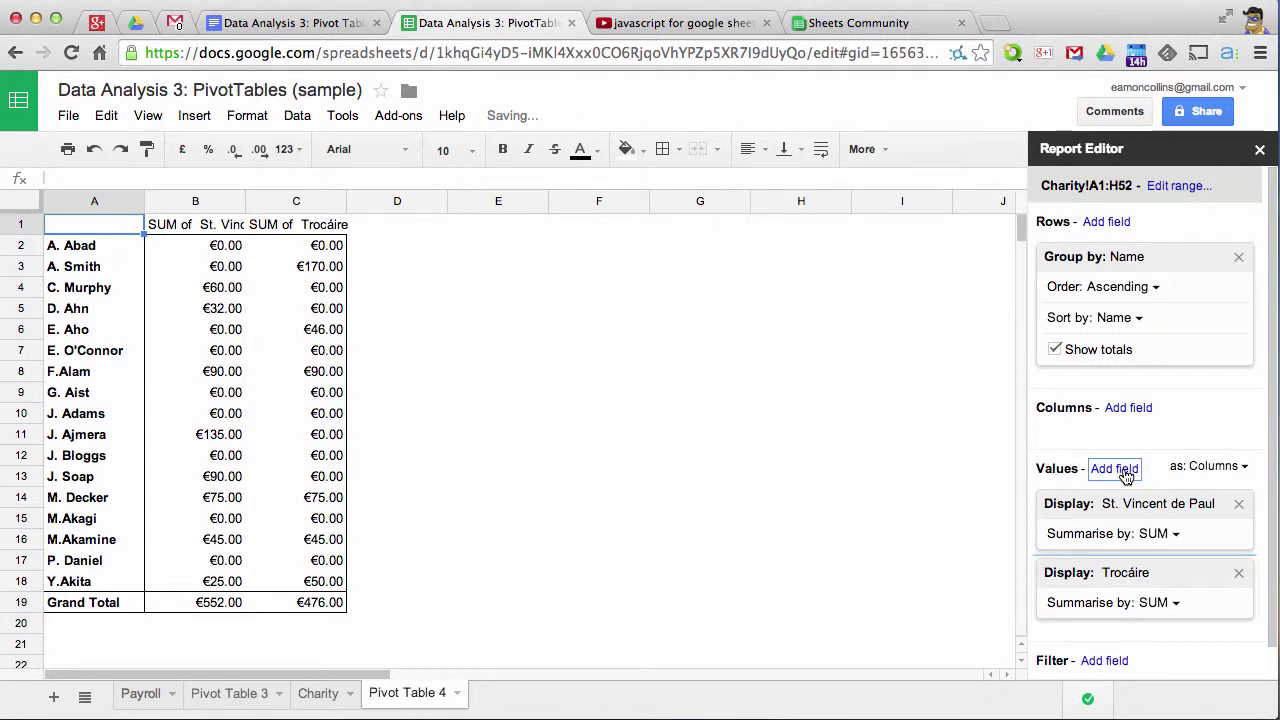
{"action": "left_click", "coordinate": [1118, 470]}
{"action": "left_click", "coordinate": [974, 640]}
{"action": "left_click", "coordinate": [1120, 463]}
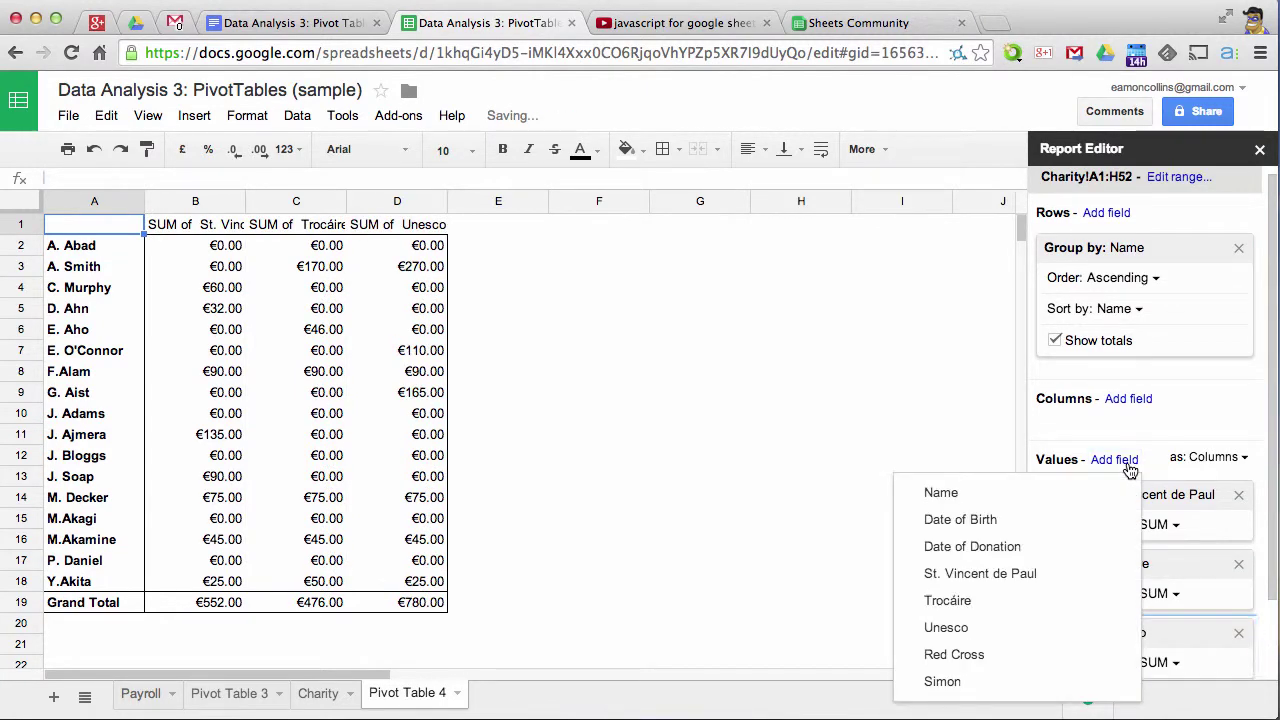
{"action": "left_click", "coordinate": [980, 656]}
{"action": "left_click", "coordinate": [1117, 300]}
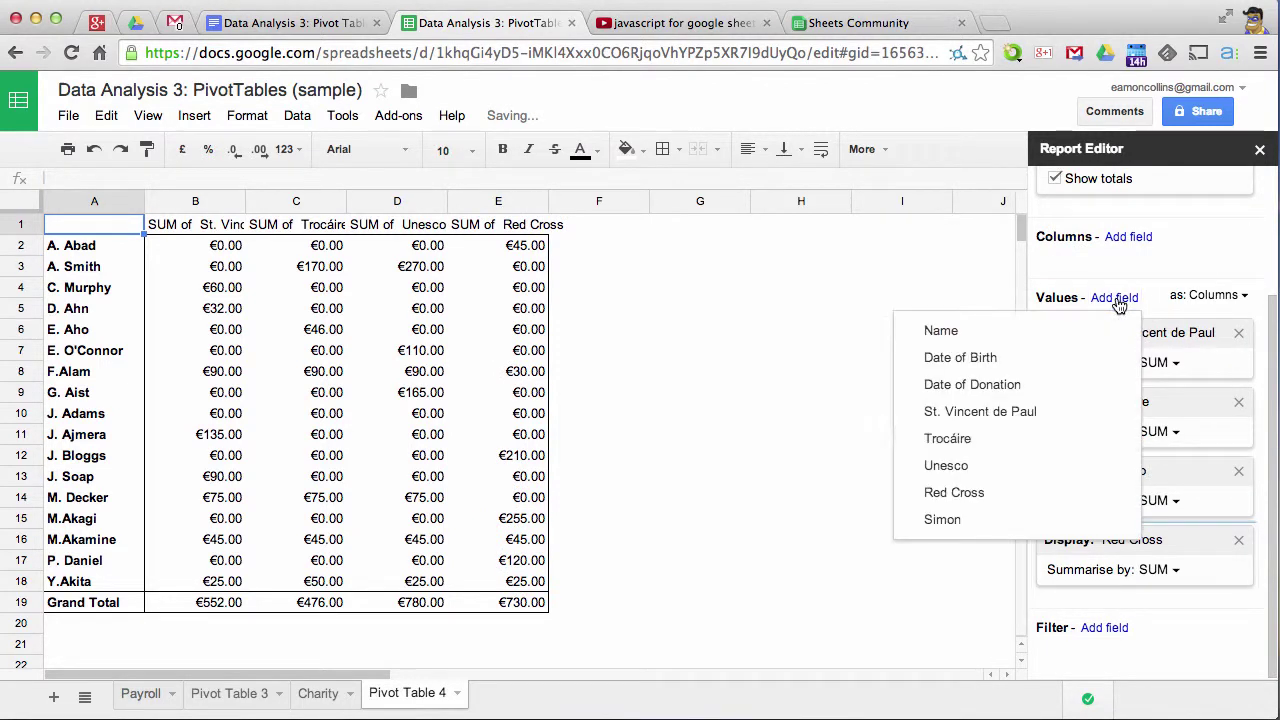
{"action": "left_click", "coordinate": [952, 522]}
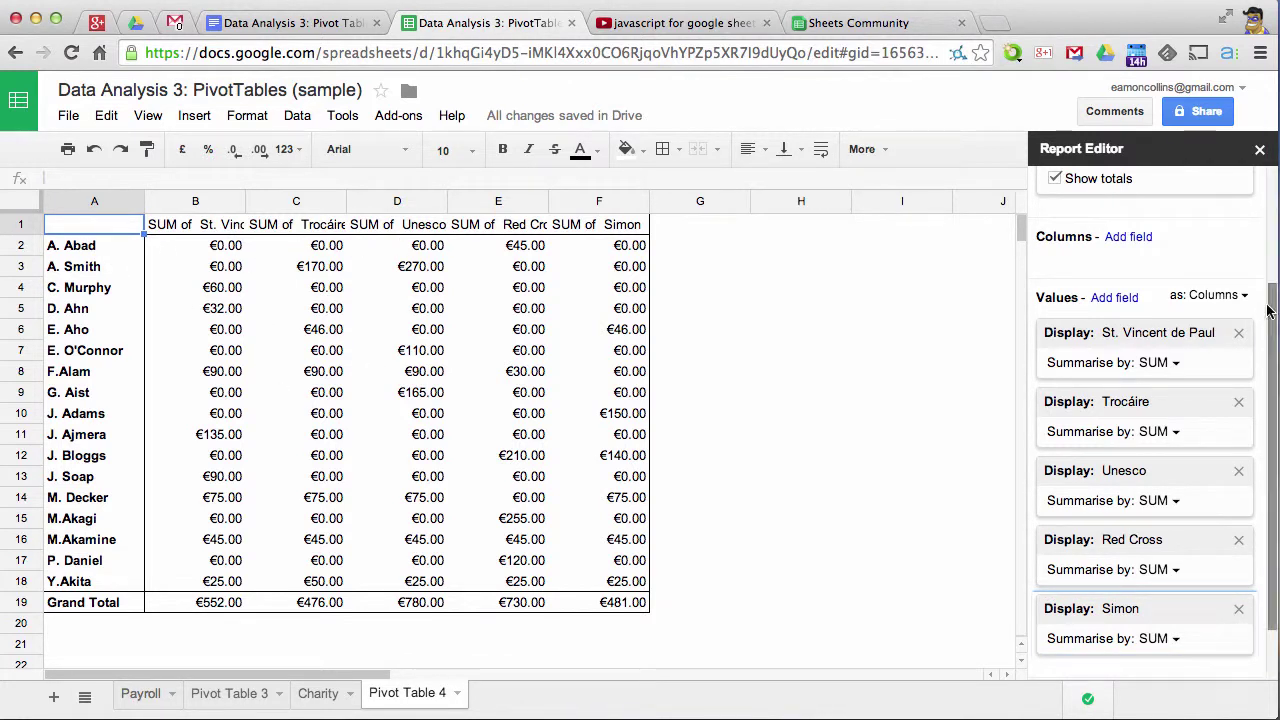
- Try a column grouping by Date of Donation on the charity pivot table and remove it again
{"action": "scroll", "coordinate": [1267, 311], "scroll_direction": "up", "scroll_amount": 1}
{"action": "left_click", "coordinate": [1125, 306]}
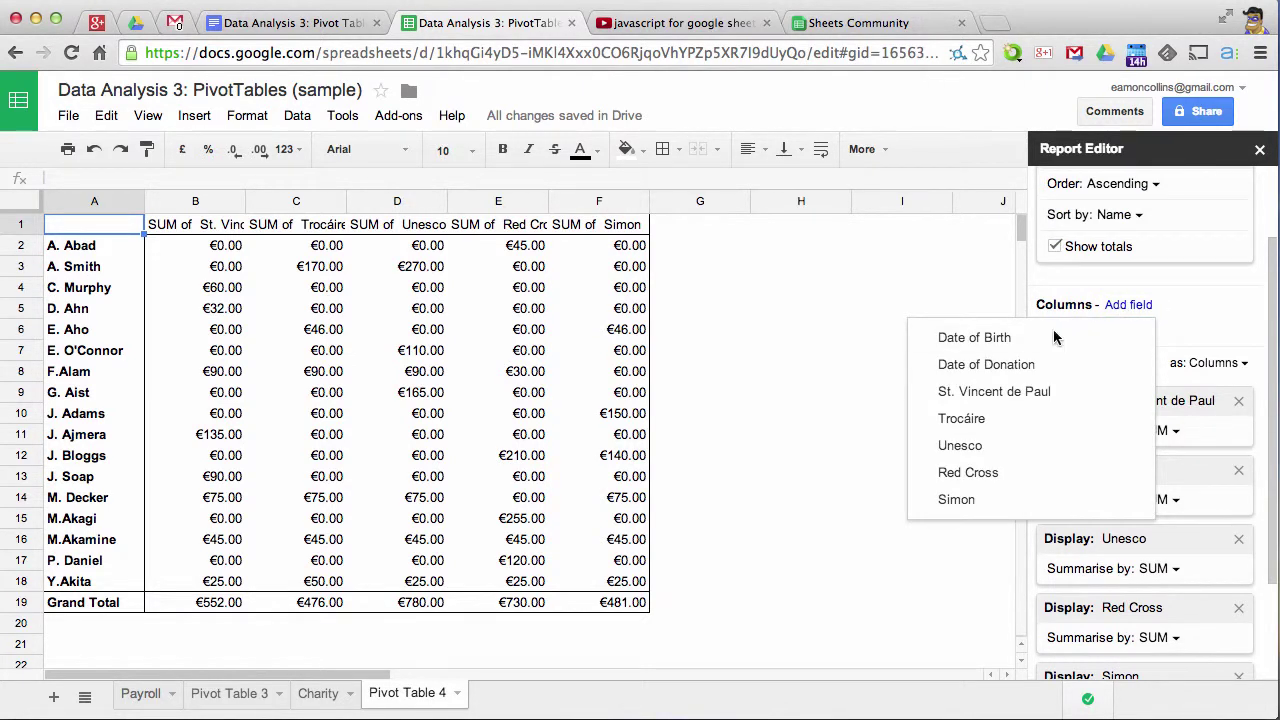
{"action": "left_click", "coordinate": [982, 367]}
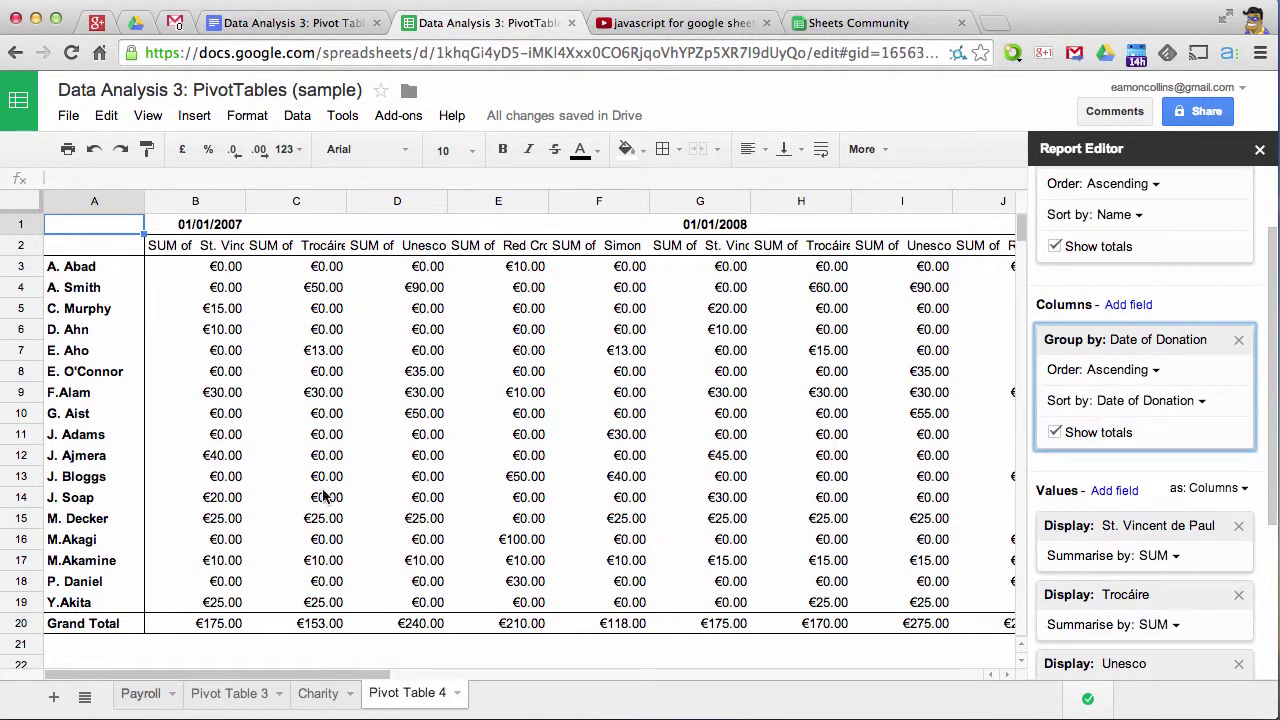
{"action": "left_click_drag", "start_coordinate": [250, 676], "coordinate": [137, 667]}
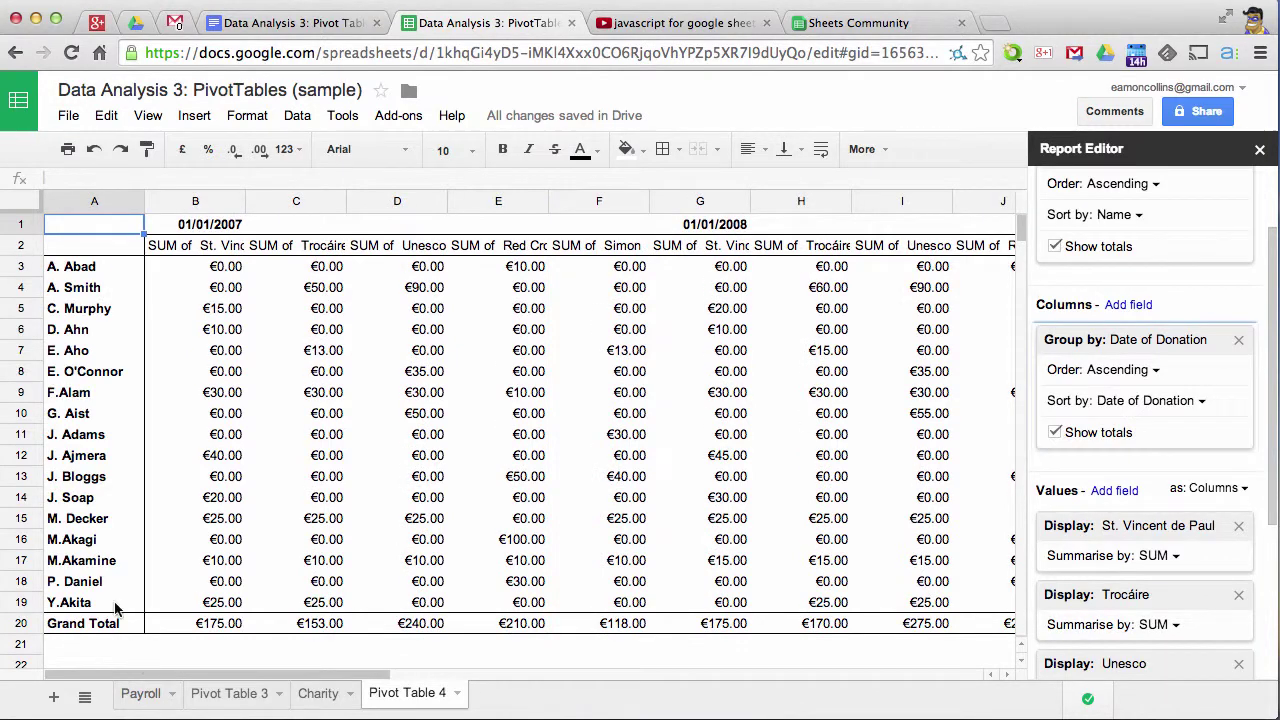
{"action": "left_click", "coordinate": [85, 275]}
{"action": "left_click", "coordinate": [89, 288]}
{"action": "left_click", "coordinate": [89, 310]}
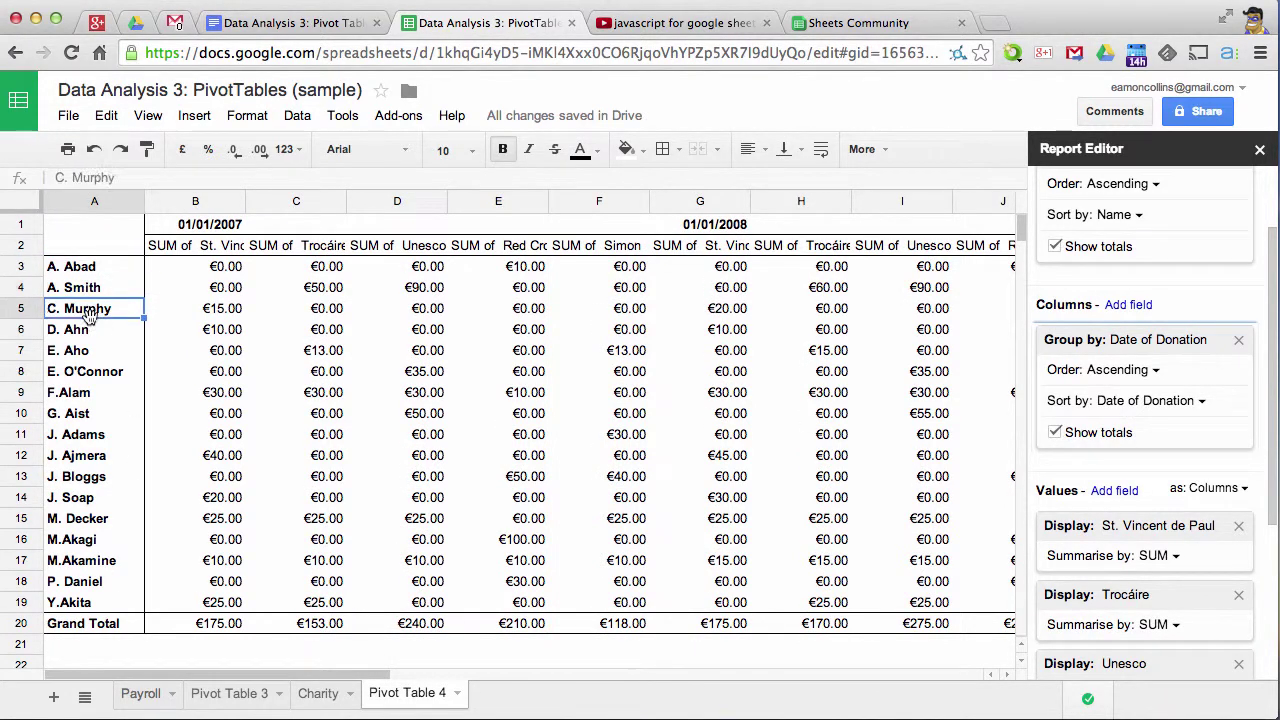
{"action": "left_click", "coordinate": [83, 333]}
{"action": "left_click", "coordinate": [85, 354]}
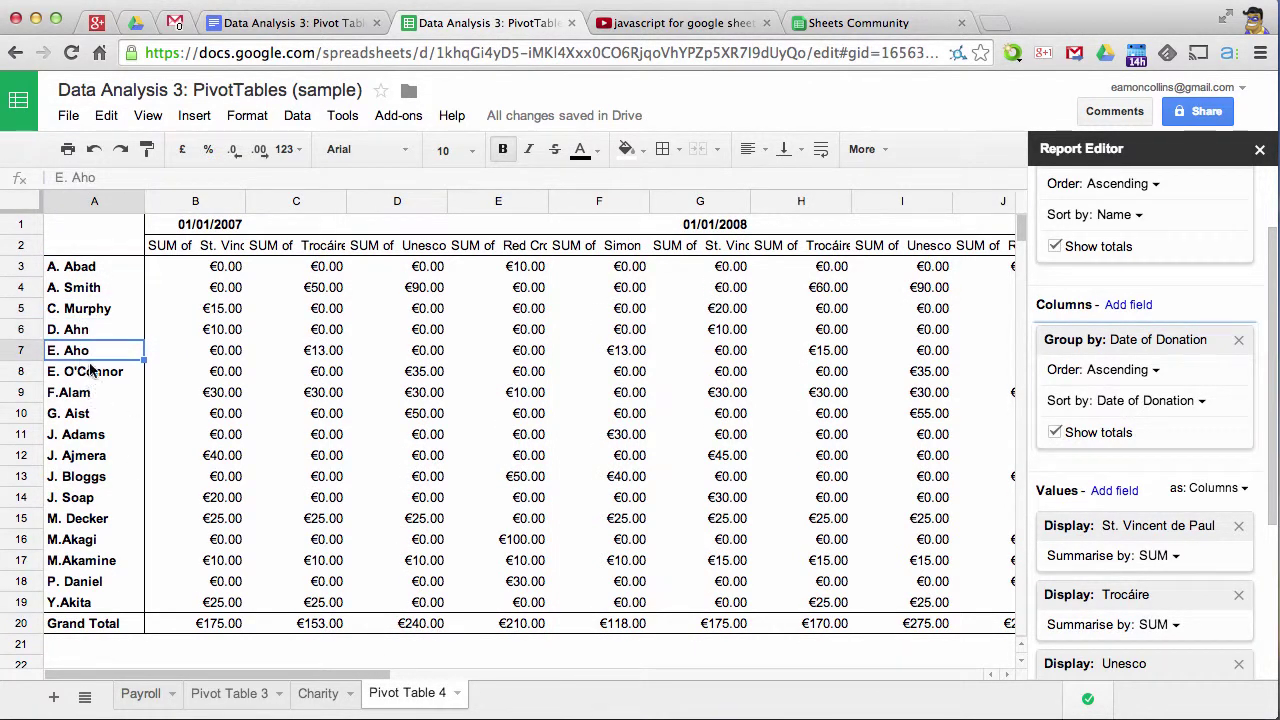
{"action": "left_click", "coordinate": [94, 372]}
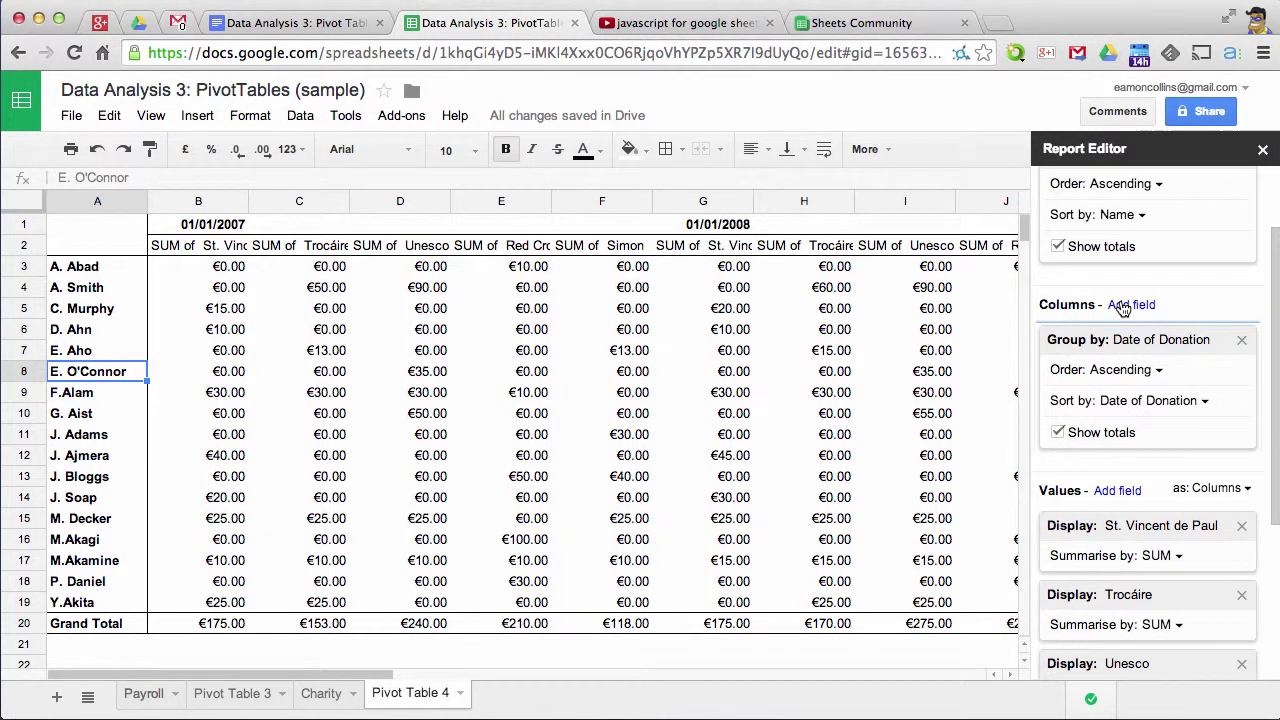
{"action": "left_click", "coordinate": [1241, 339]}
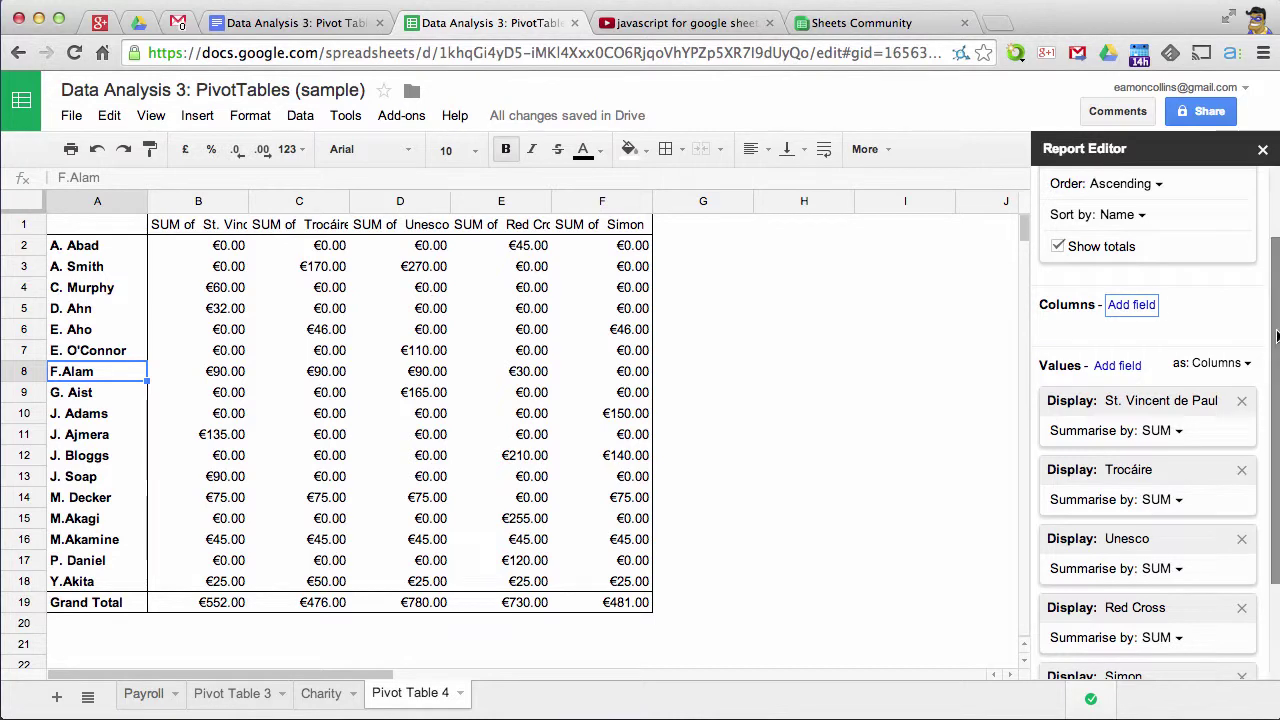
- Add a Date of Donation filter to the pivot table that shows only 01/01/2007
{"action": "scroll", "coordinate": [1276, 313], "scroll_direction": "up", "scroll_amount": 2}
{"action": "scroll", "coordinate": [1277, 251], "scroll_direction": "down", "scroll_amount": 5}
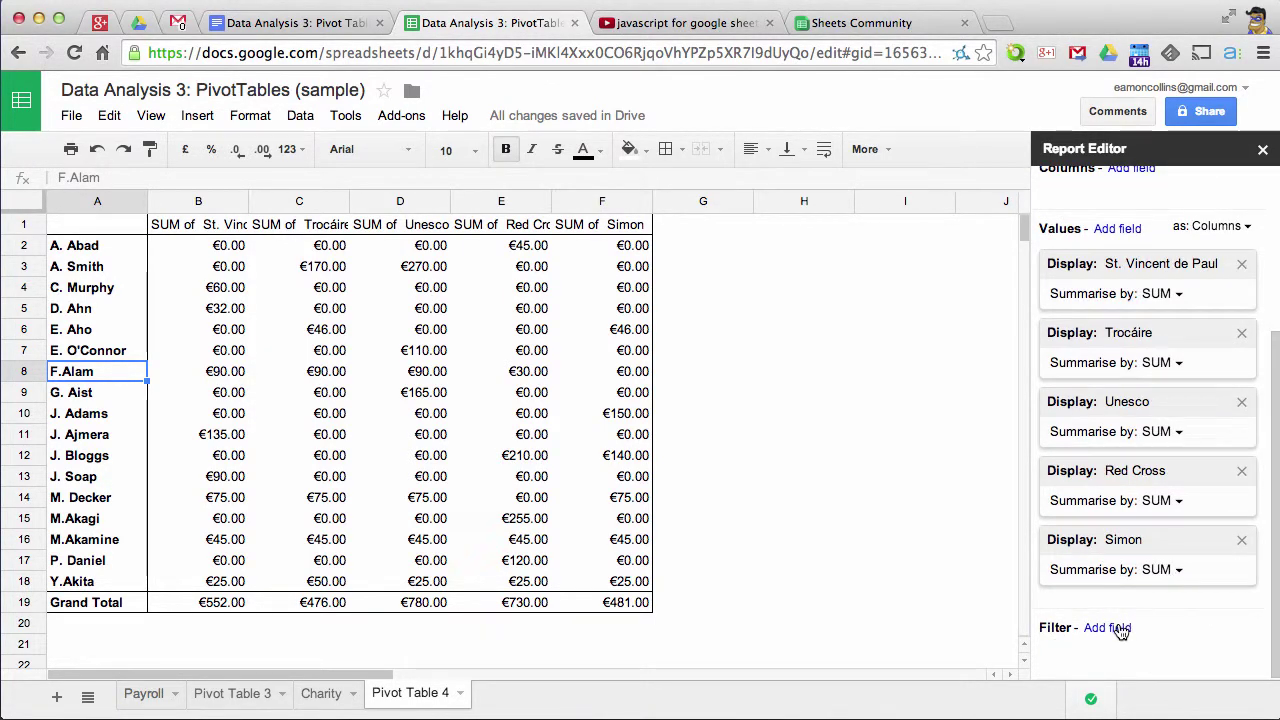
{"action": "left_click", "coordinate": [1112, 628]}
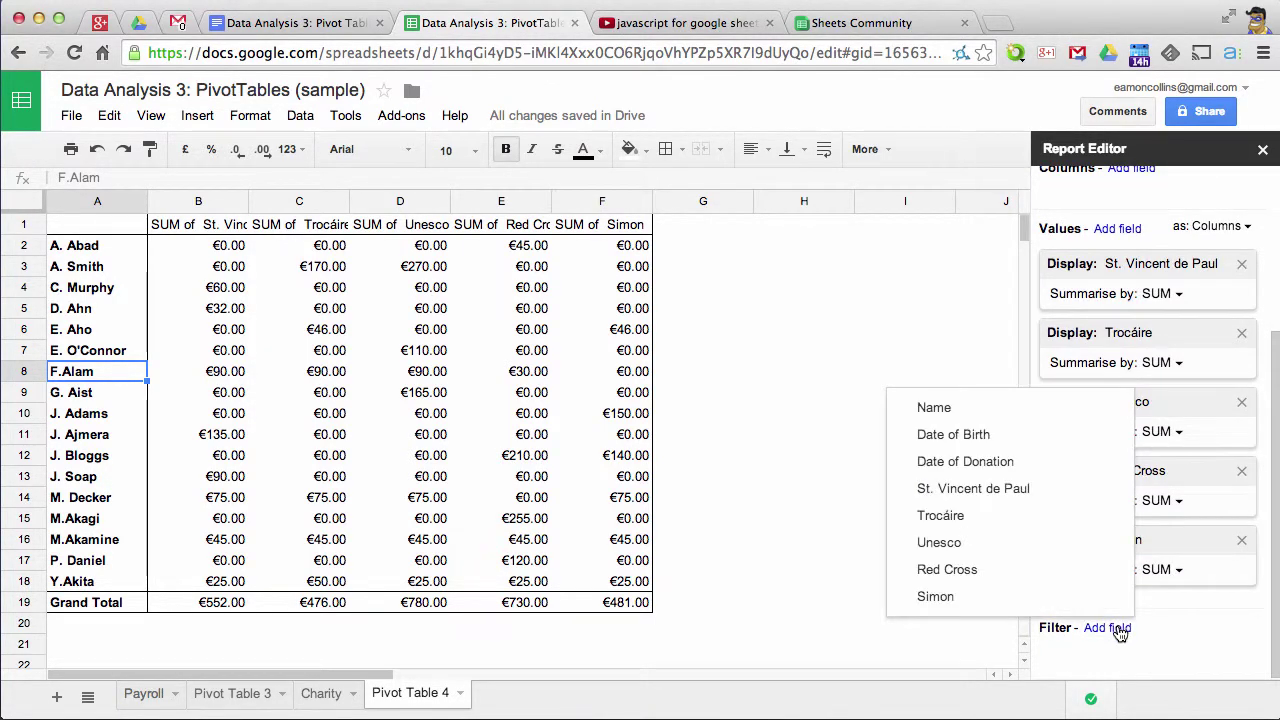
{"action": "left_click", "coordinate": [958, 462]}
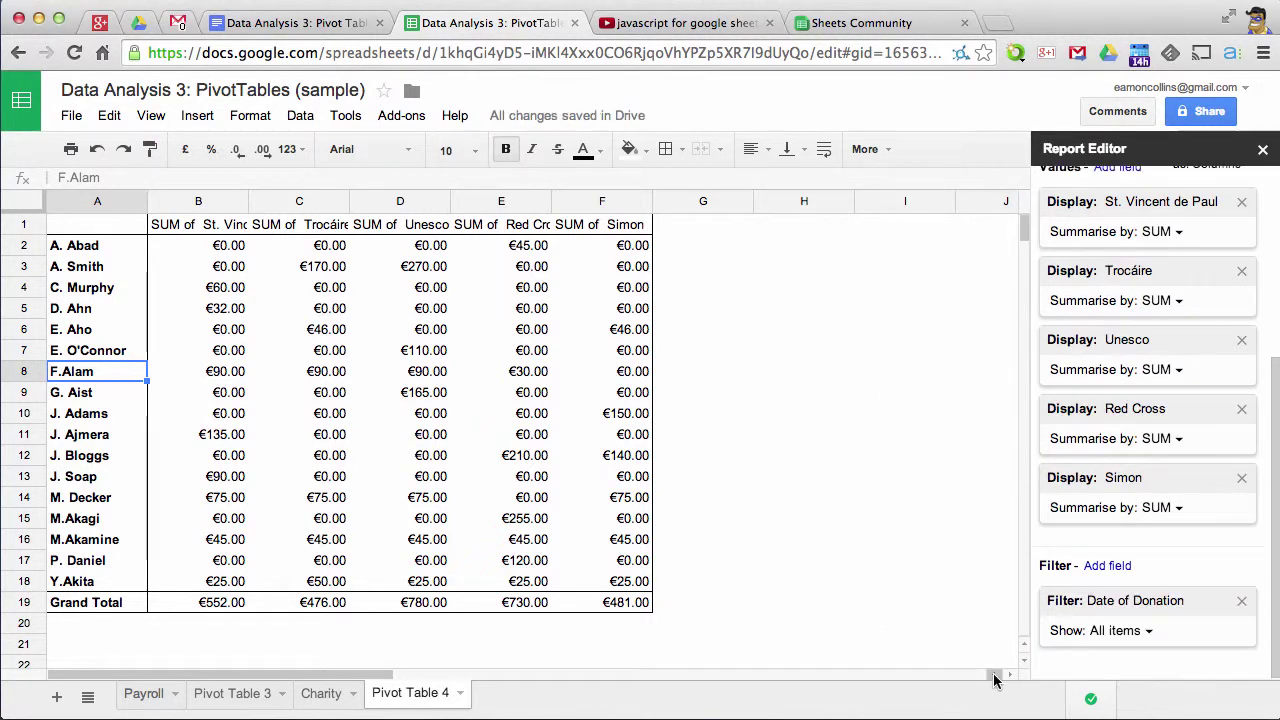
{"action": "left_click", "coordinate": [1138, 634]}
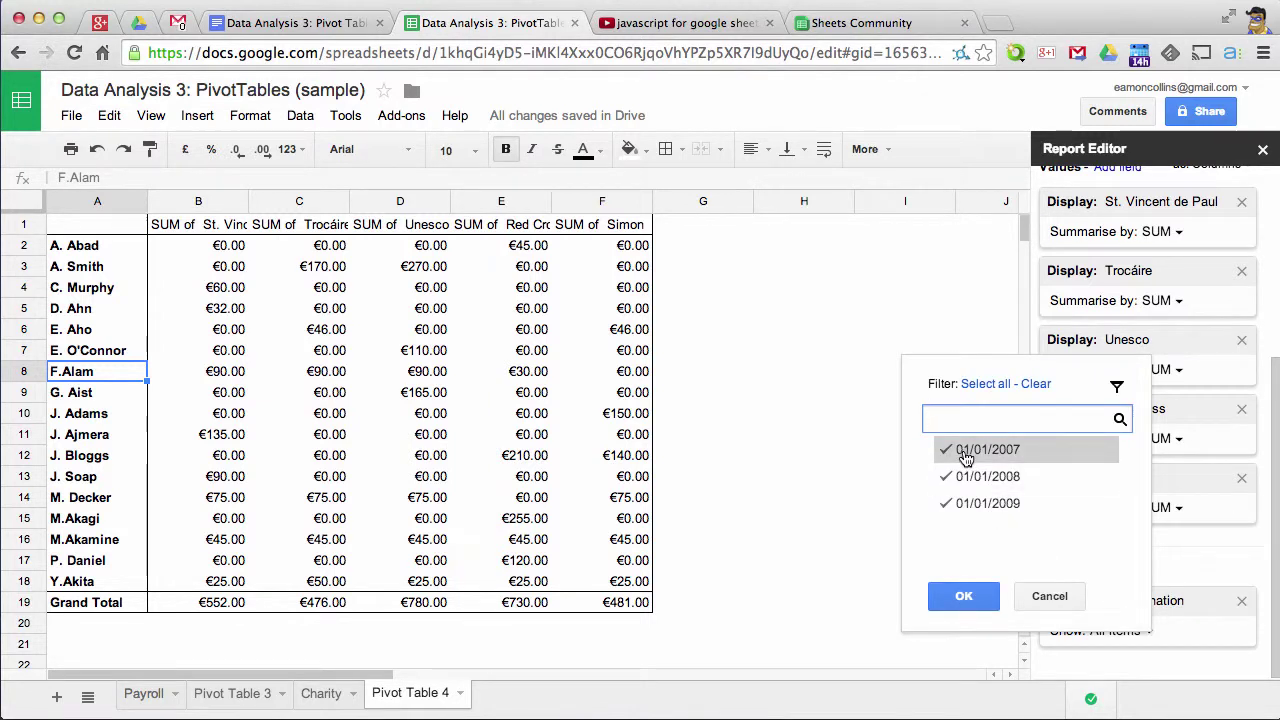
{"action": "left_click", "coordinate": [1036, 384]}
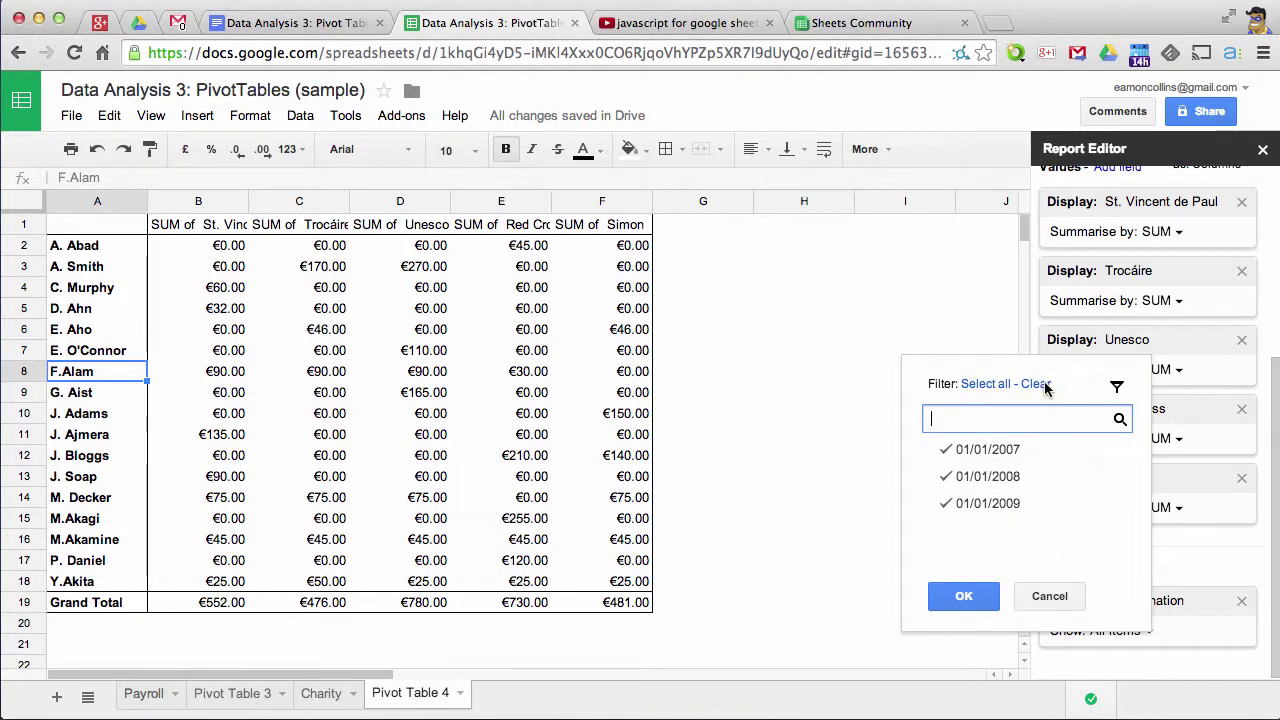
{"action": "left_click", "coordinate": [970, 451]}
{"action": "left_click", "coordinate": [985, 604]}
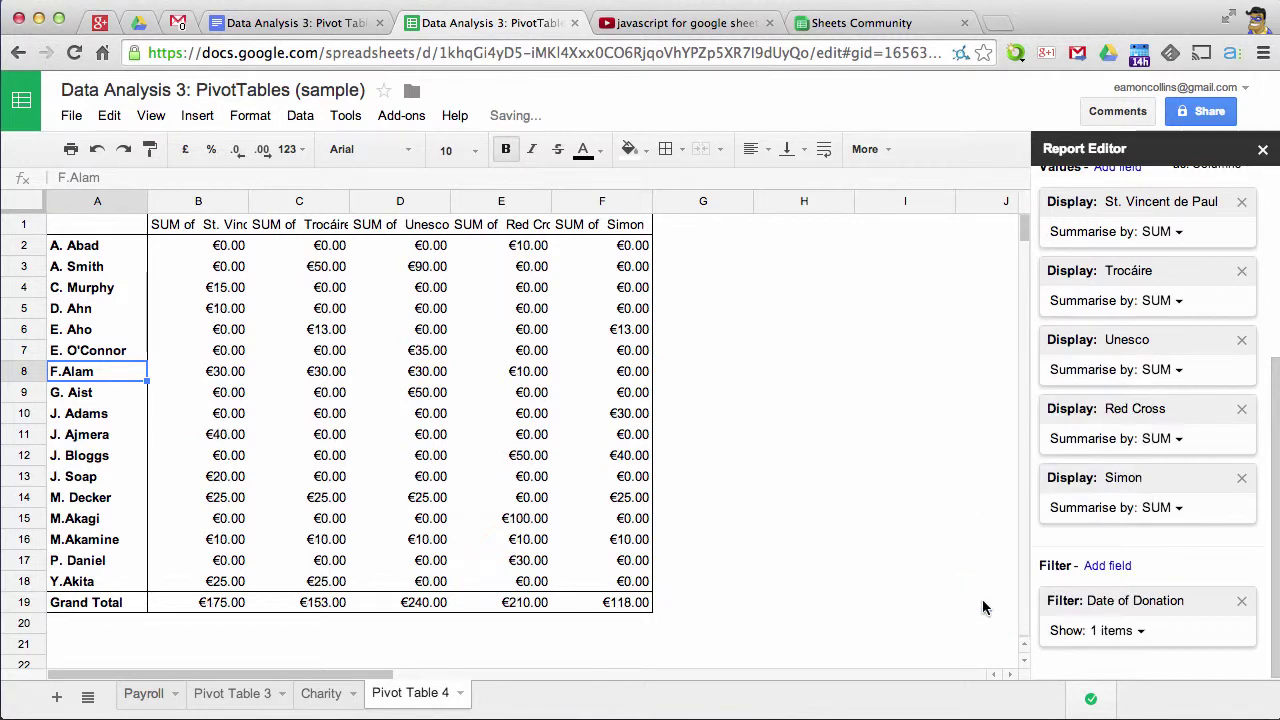
- Switch the Date of Donation filter to 01/01/2008 alone and extend it to include 01/01/2009
{"action": "left_click", "coordinate": [1136, 632]}
{"action": "left_click", "coordinate": [975, 478]}
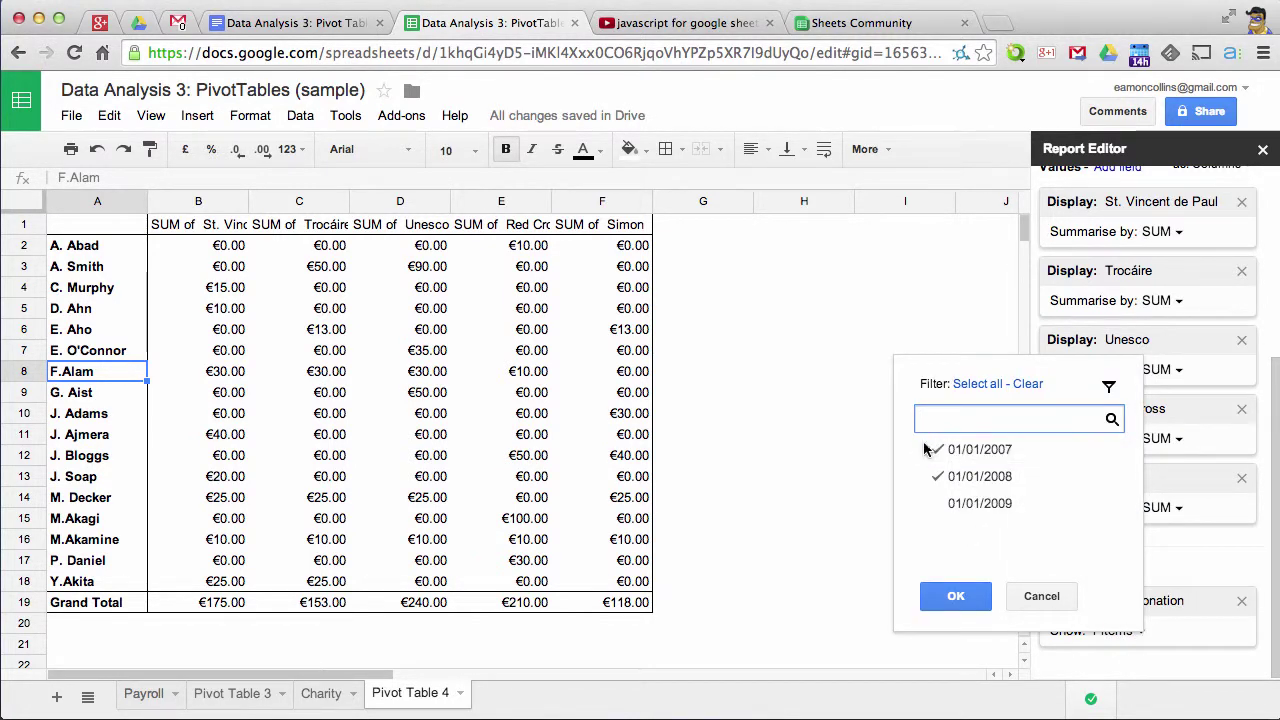
{"action": "left_click", "coordinate": [940, 452]}
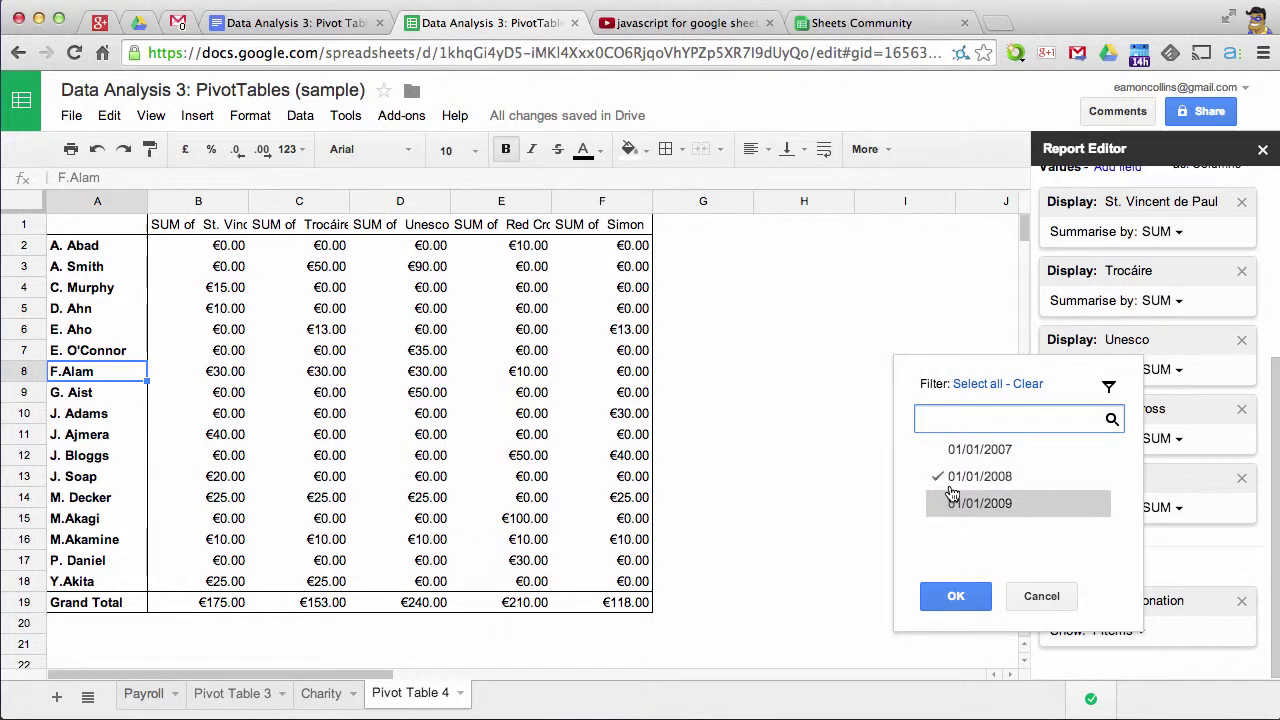
{"action": "left_click", "coordinate": [955, 596]}
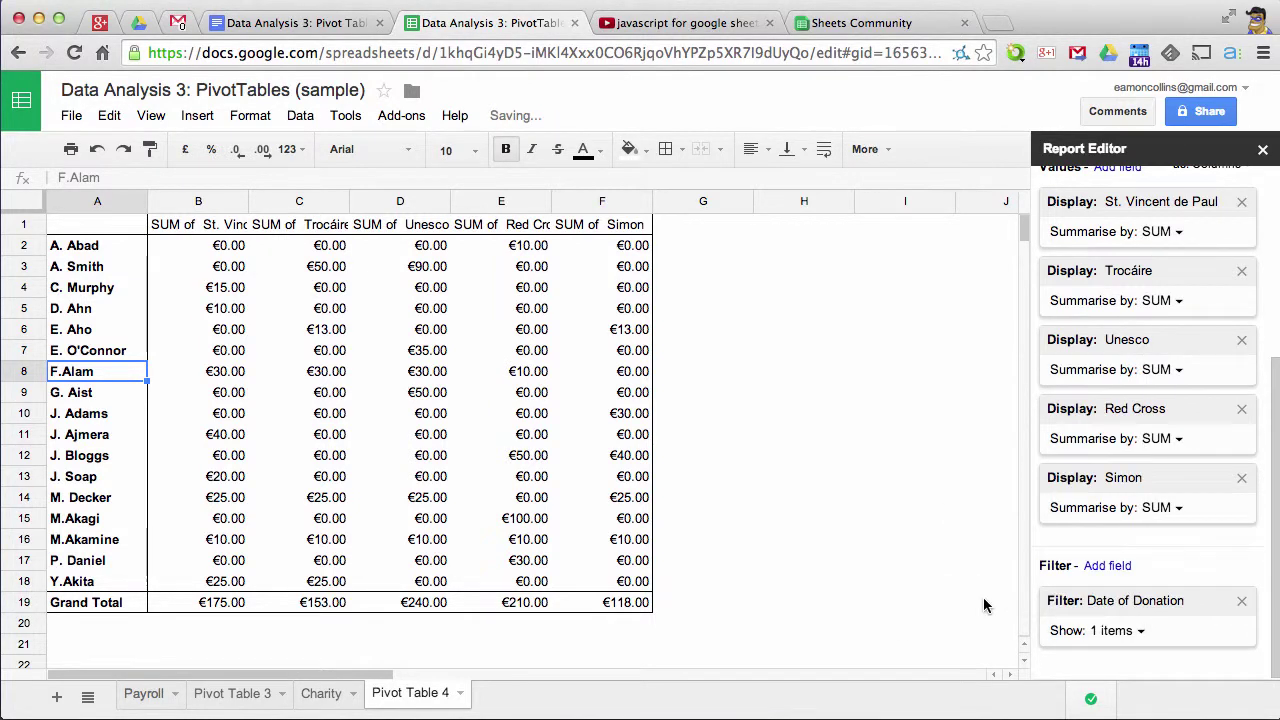
{"action": "left_click", "coordinate": [1138, 631]}
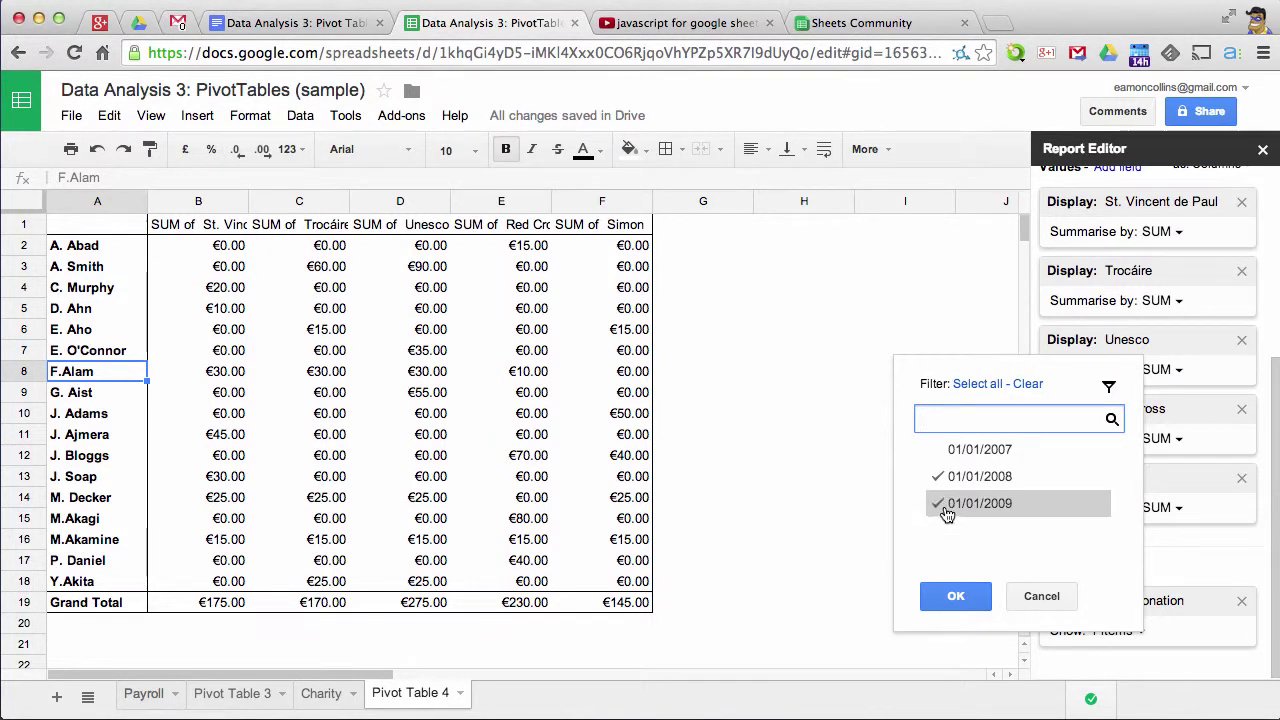
{"action": "left_click", "coordinate": [956, 596]}
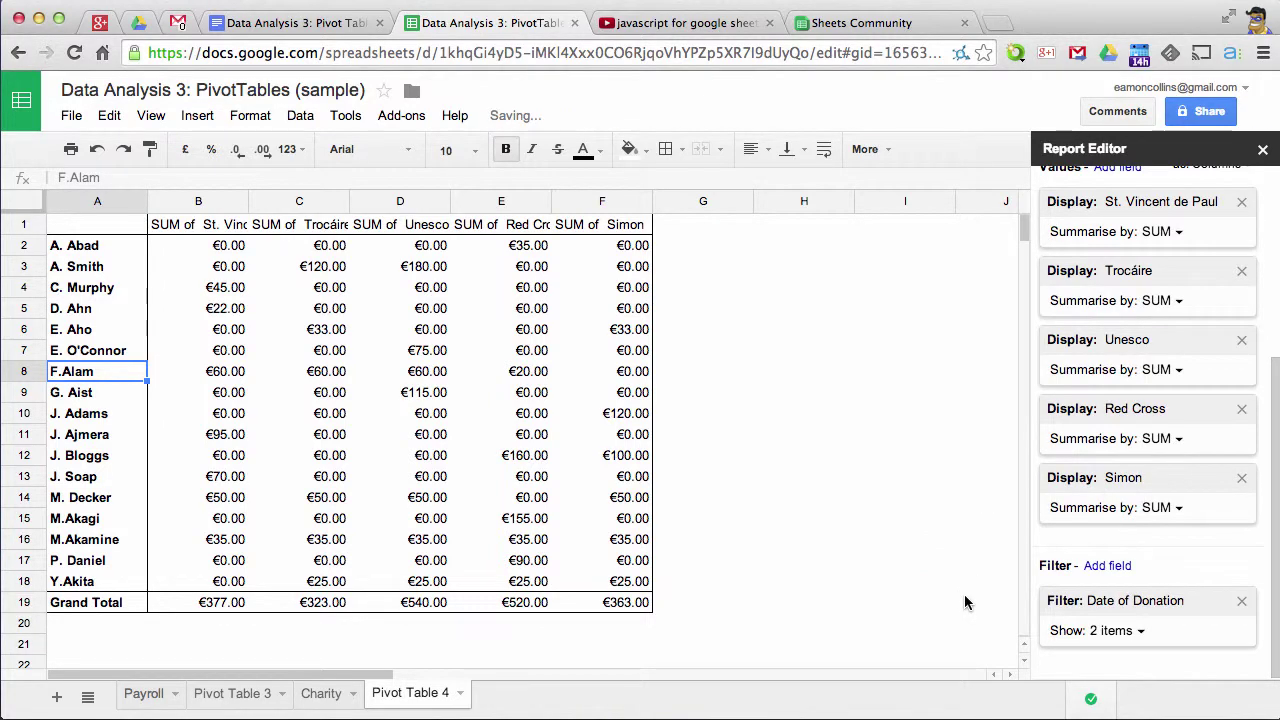
- Select the whole charity pivot table, range A1:F19
{"action": "left_click_drag", "start_coordinate": [75, 230], "coordinate": [610, 606]}
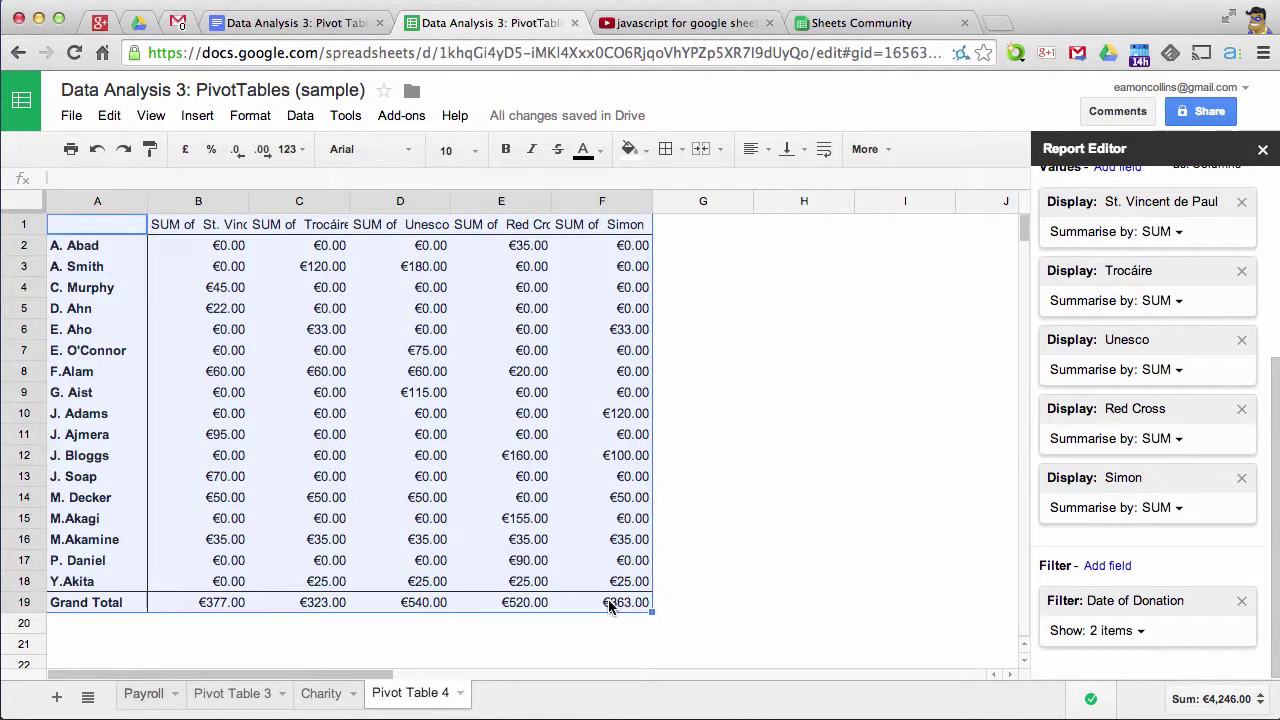